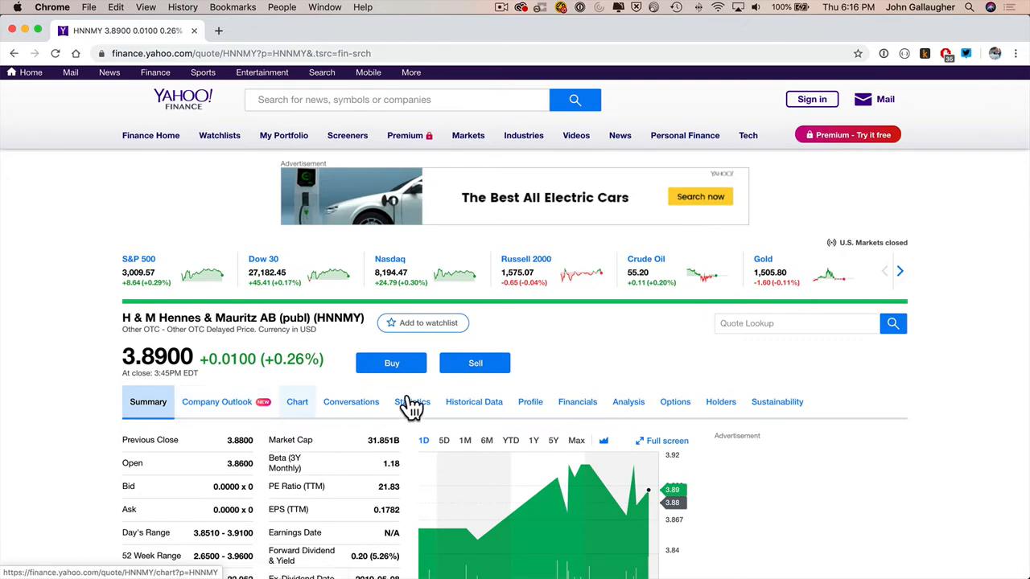
# - Open the H&M (HNNMY) financials and review the annual income statement's currency, revenue and net income rows
pyautogui.click(586, 408)
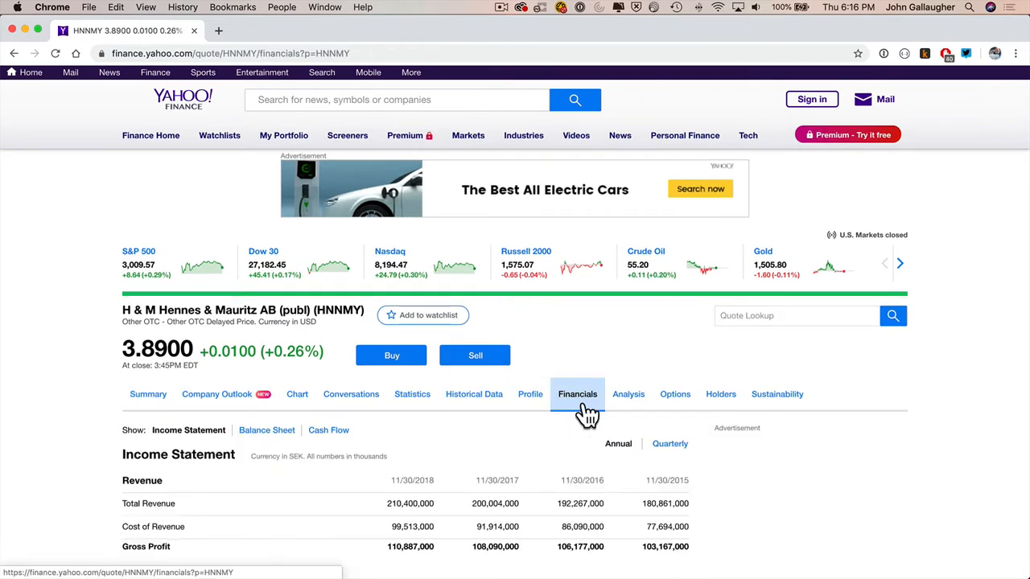
pyautogui.scroll(-2, 530, 416)
pyautogui.scroll(-3, 531, 422)
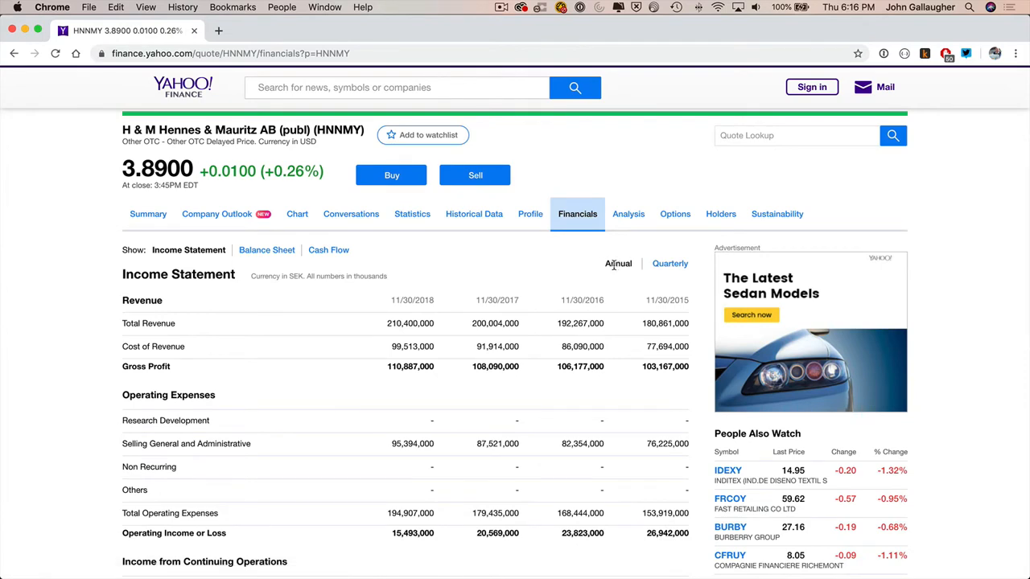
pyautogui.scroll(-2, 483, 324)
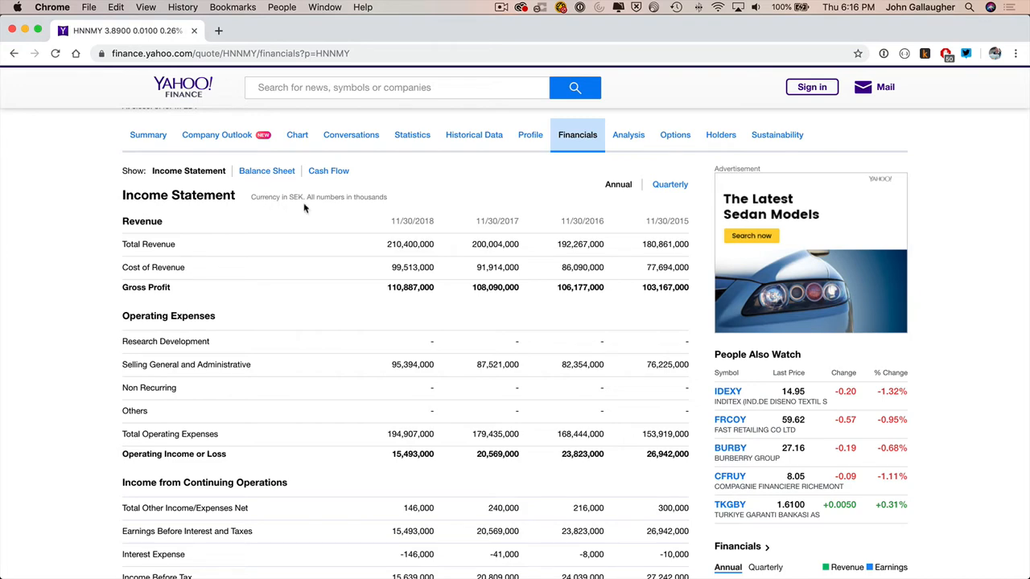
pyautogui.scroll(-7, 414, 331)
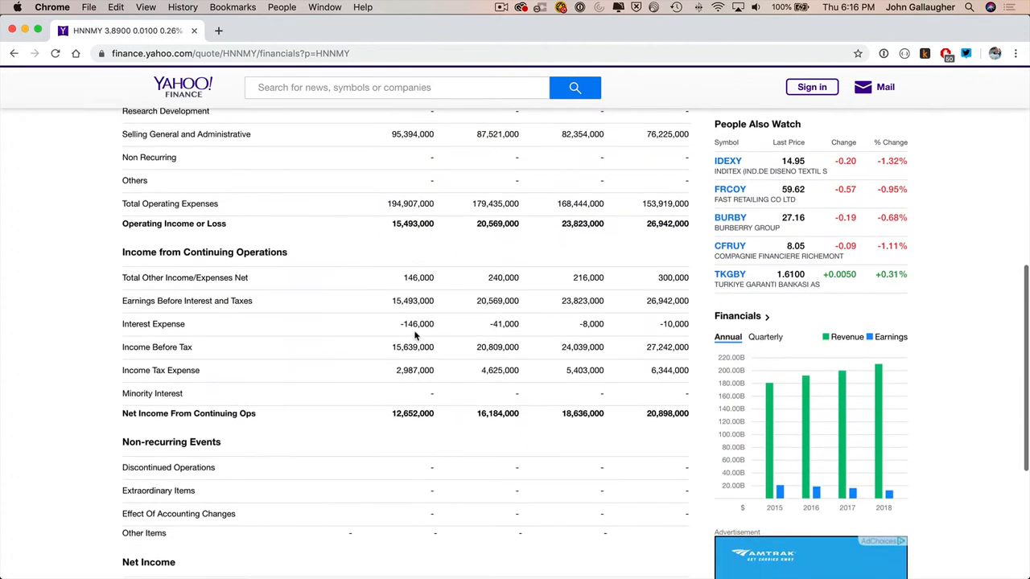
pyautogui.scroll(-2, 415, 331)
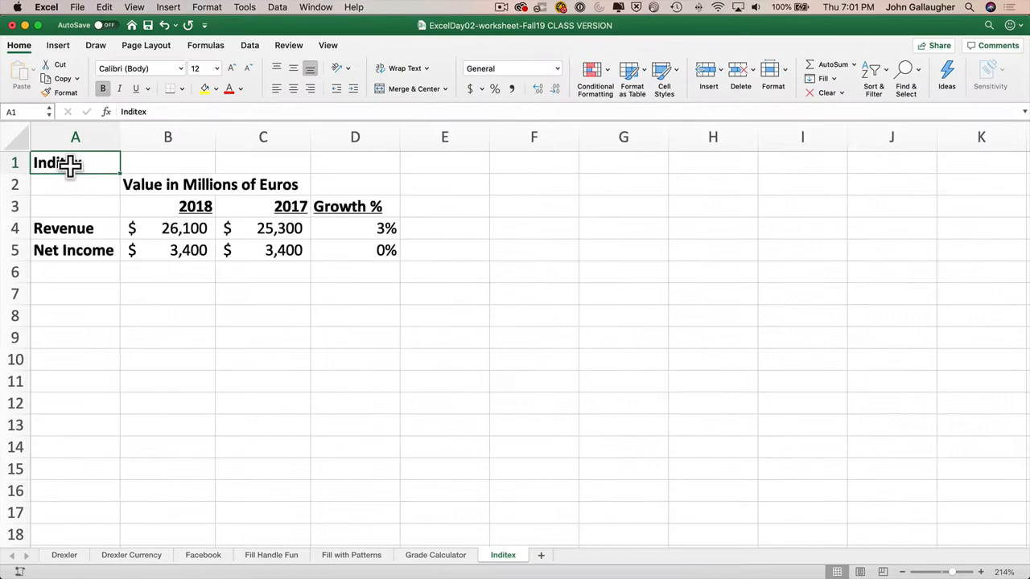
# - Copy the Inditex table in A1:D5 and paste the duplicate starting at cell A7
pyautogui.moveTo(69, 165); pyautogui.dragTo(378, 254)
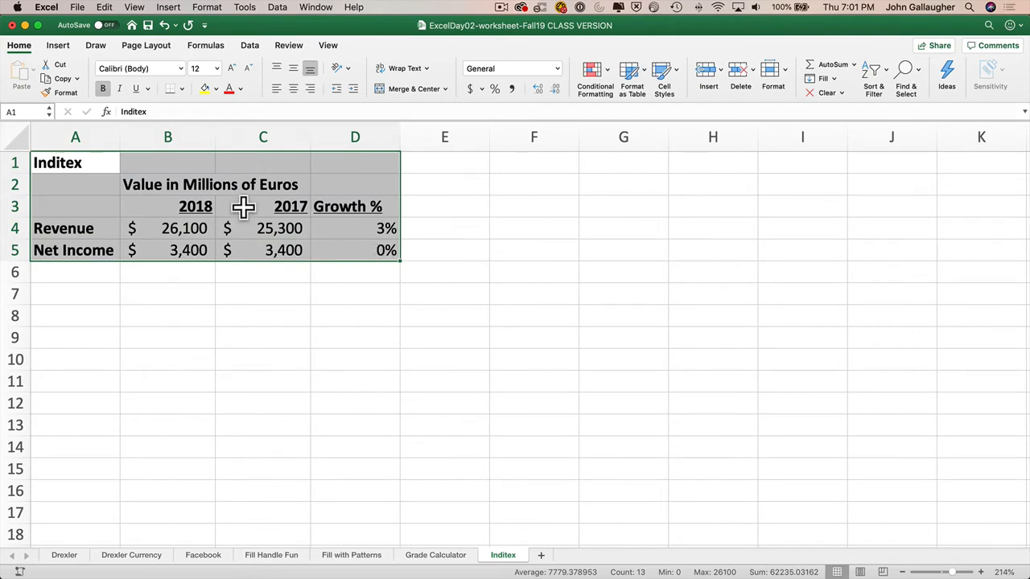
pyautogui.press('super+c')
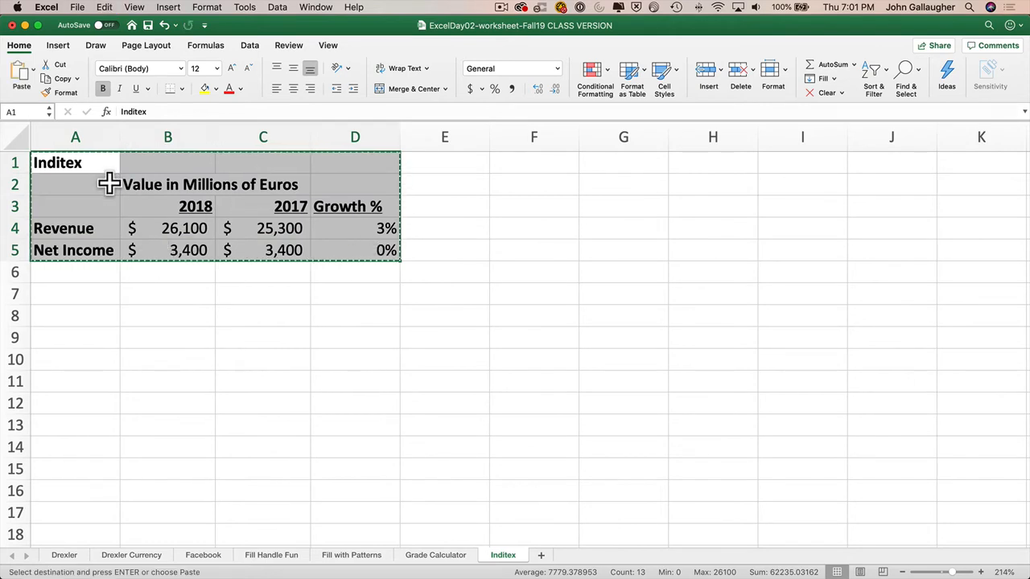
pyautogui.click(73, 293)
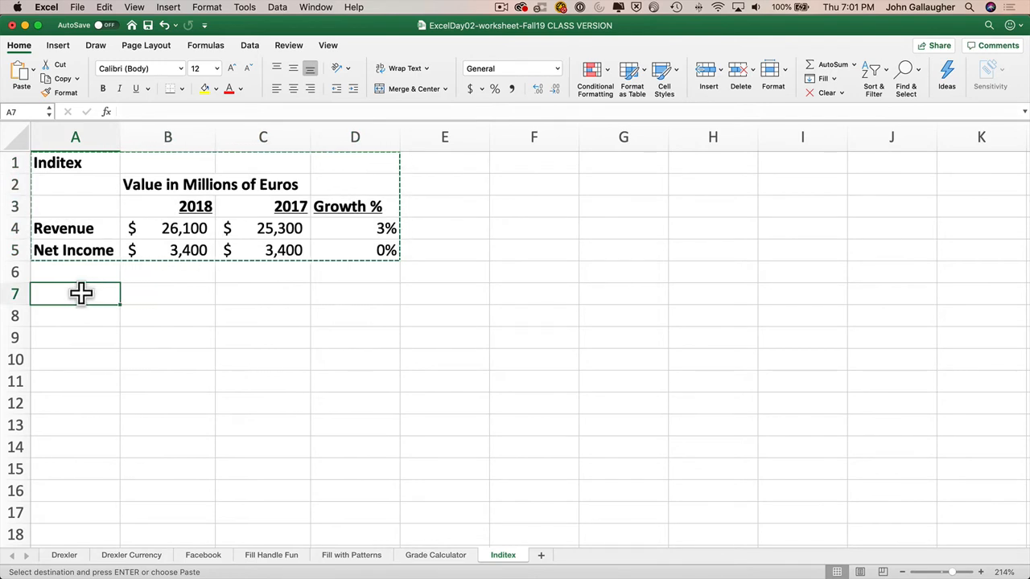
pyautogui.press('super+v')
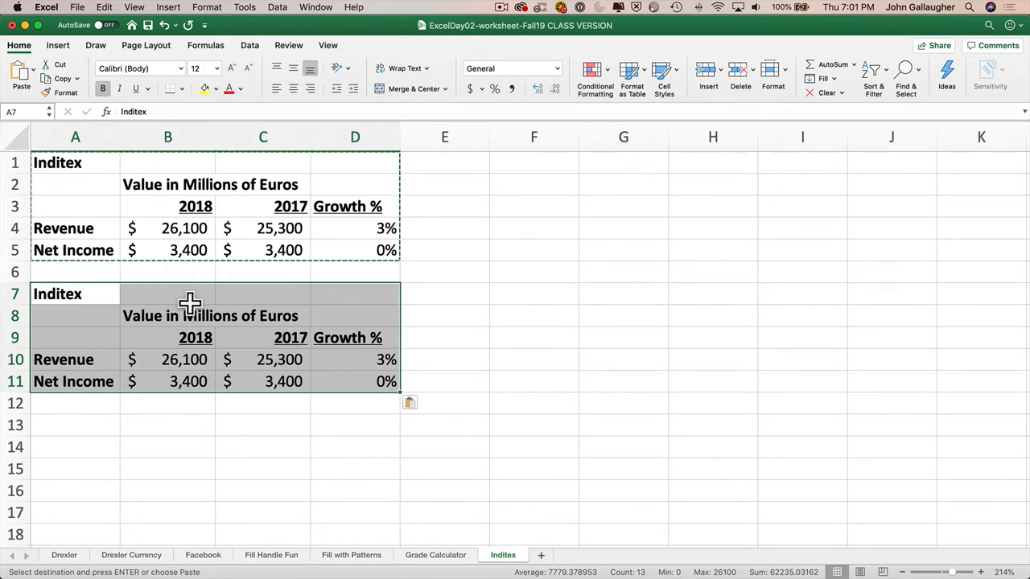
# - Retitle the copied table "H&M Stores" in A7 and change its B8 heading to "Value in Millions of Kronor"
pyautogui.click(78, 295)
pyautogui.write('H')
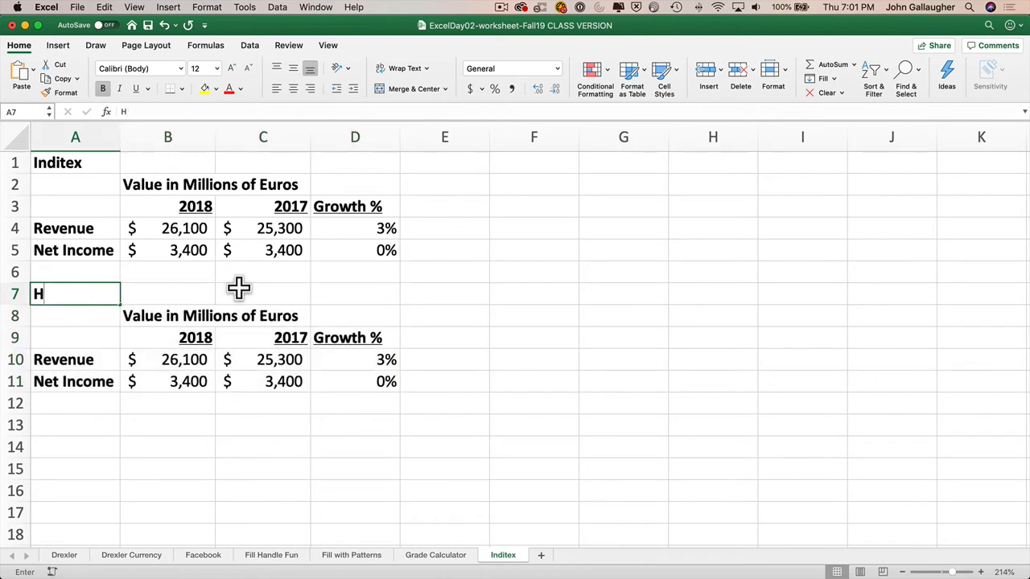
pyautogui.write('&M Stores')
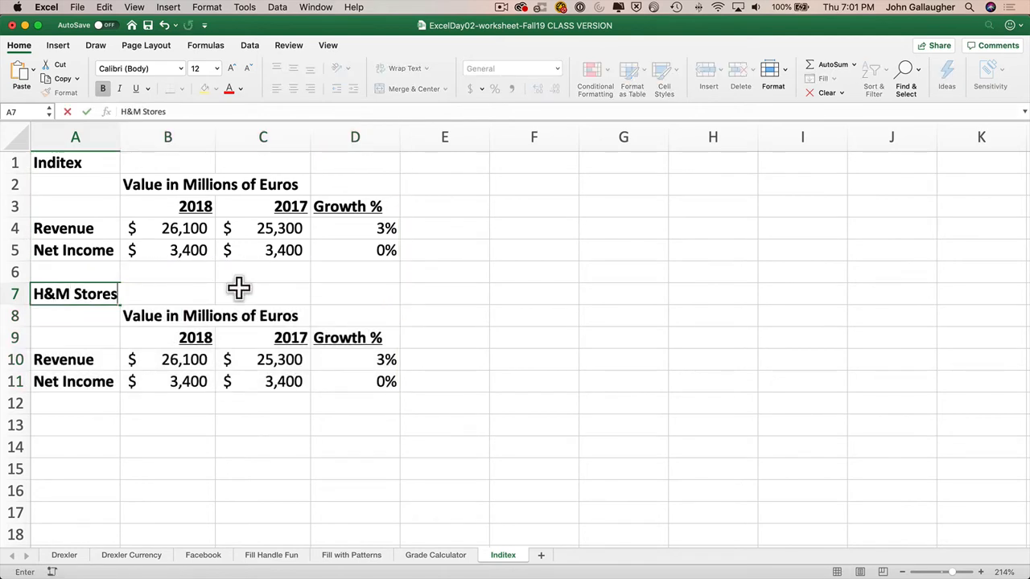
pyautogui.press('Return')
pyautogui.press('Right')
pyautogui.write('Value in ')
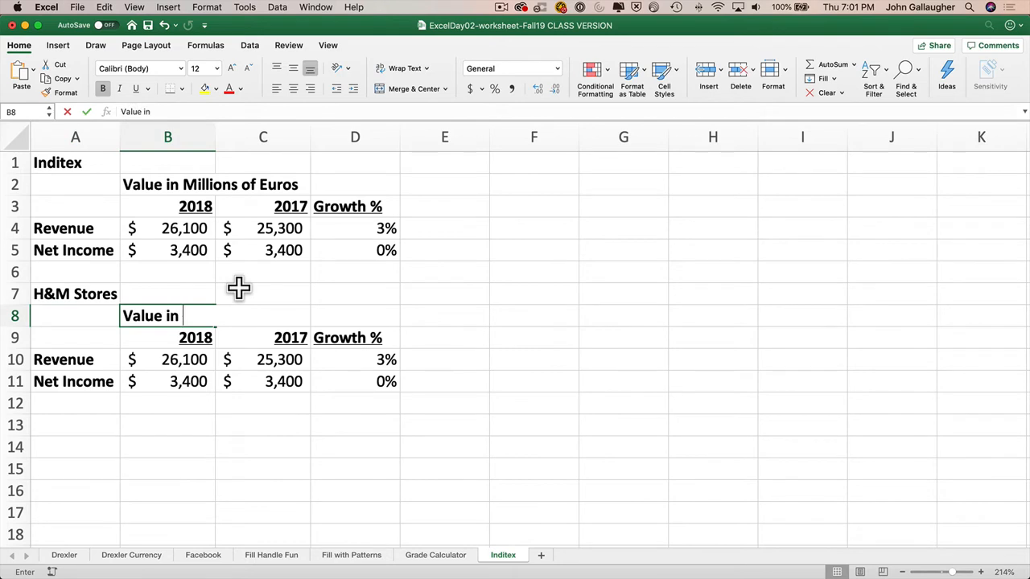
pyautogui.write('Millions of ')
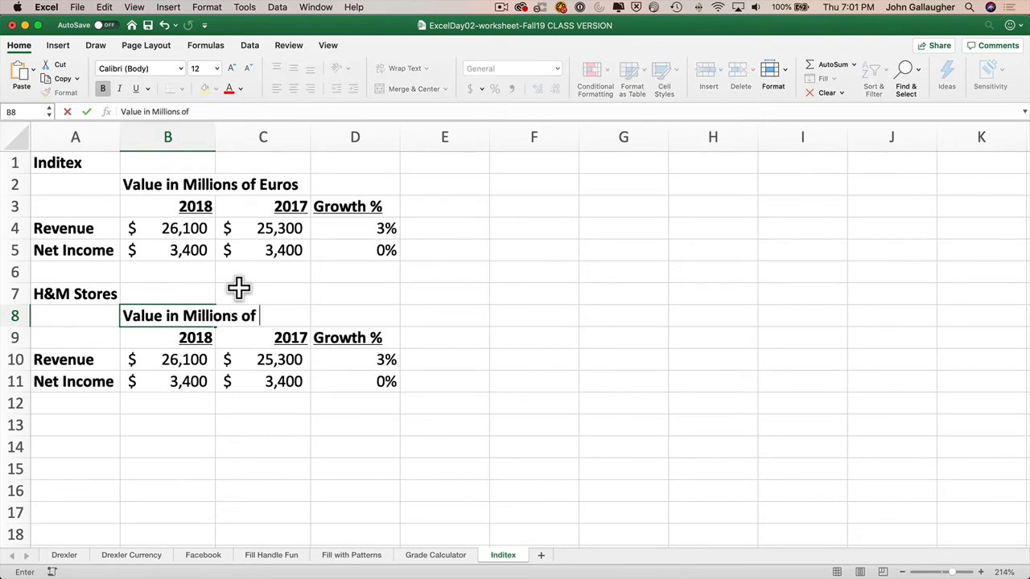
pyautogui.write('Kronor')
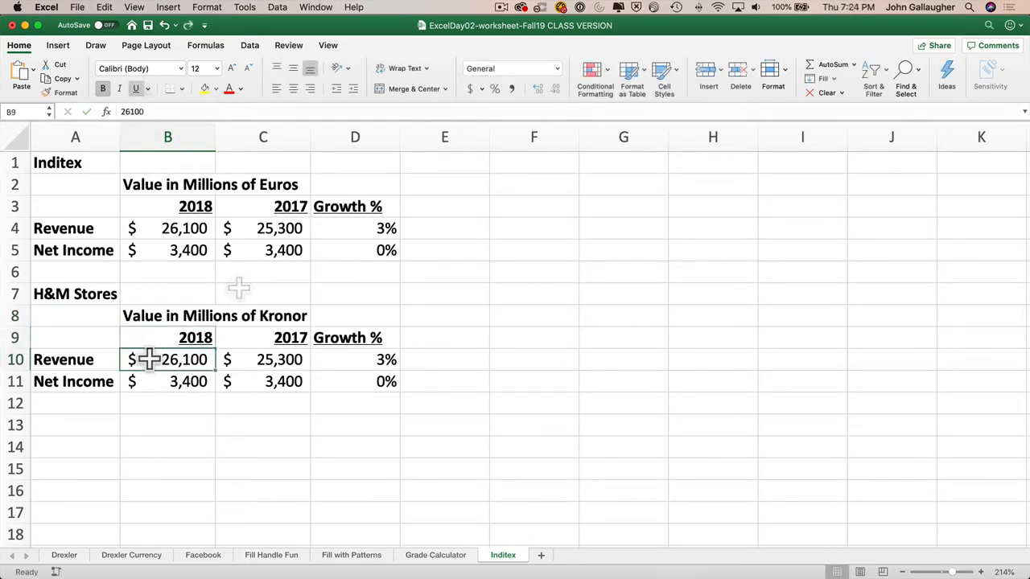
# - Clear only the contents of the H&M revenue and net income figures in B10:C11, keeping their formatting
pyautogui.moveTo(149, 359); pyautogui.dragTo(265, 382)
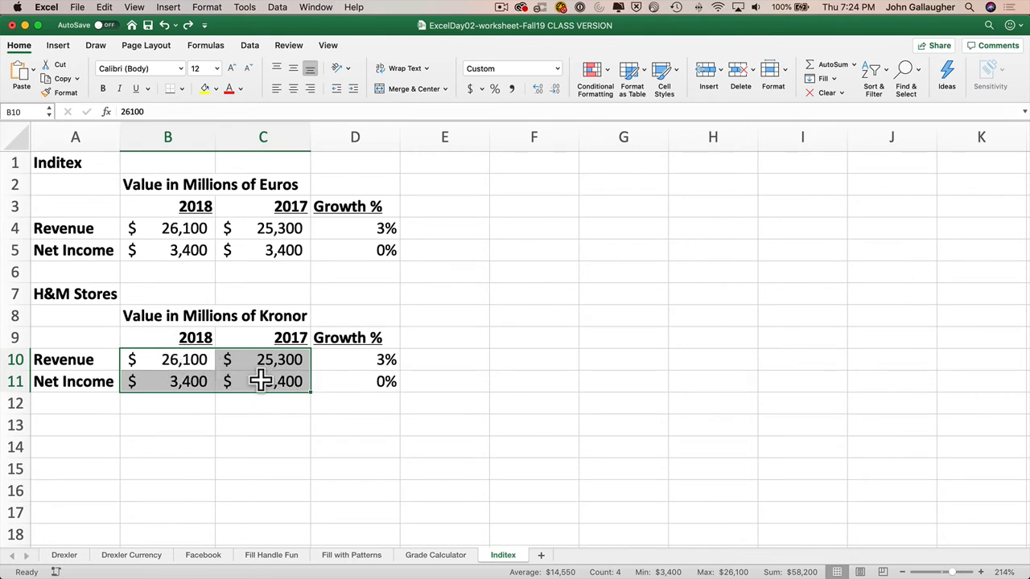
pyautogui.click(157, 361)
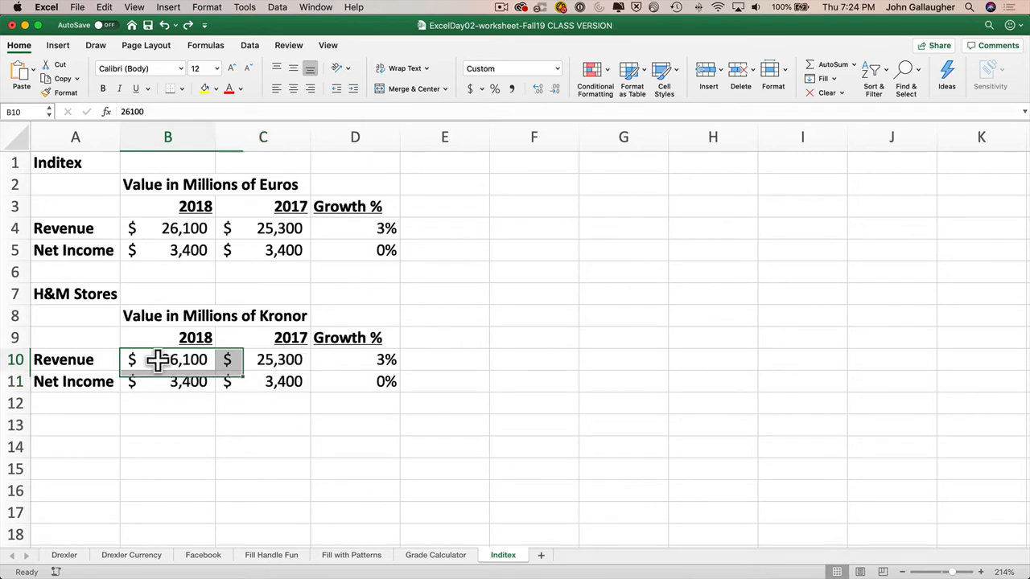
pyautogui.moveTo(157, 361); pyautogui.dragTo(247, 377)
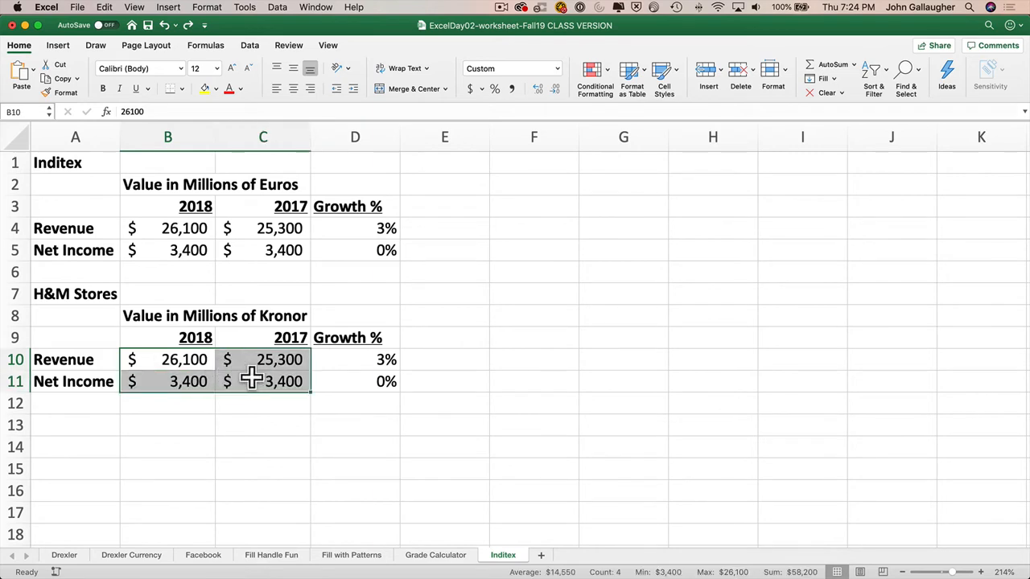
pyautogui.click(841, 93)
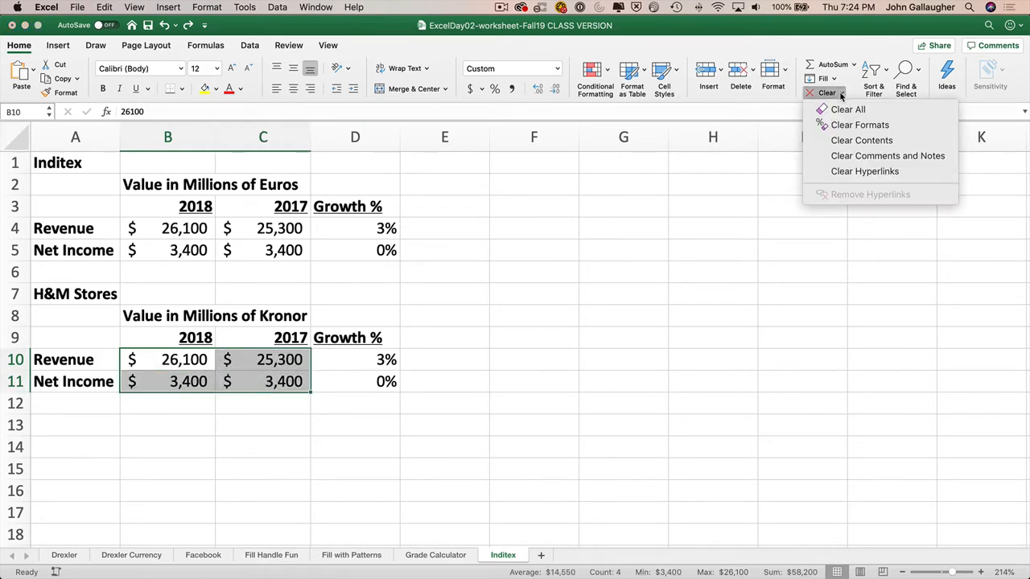
pyautogui.click(908, 143)
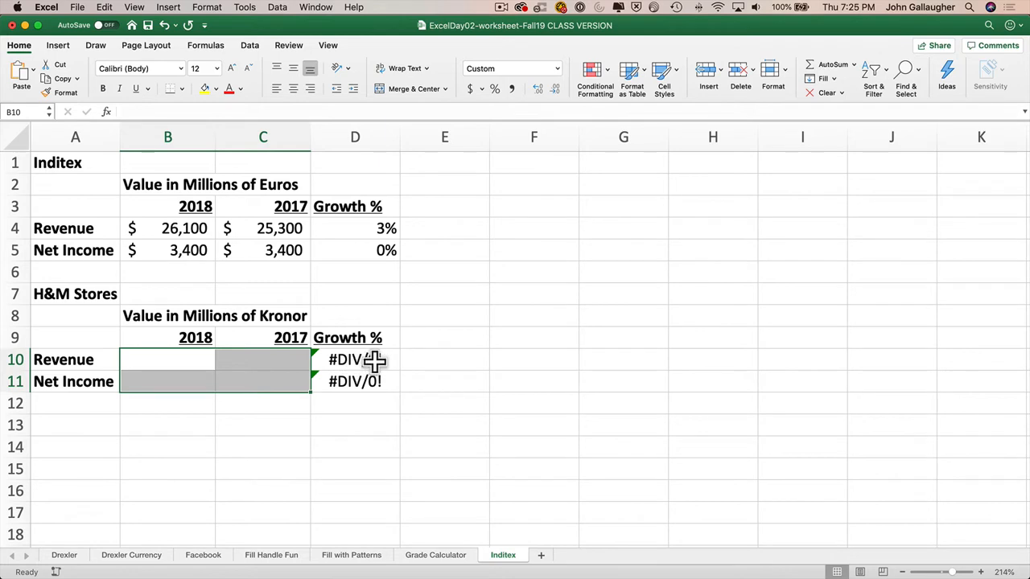
# - Inspect the error explanation for the H&M revenue growth formula in cell D10
pyautogui.click(315, 355)
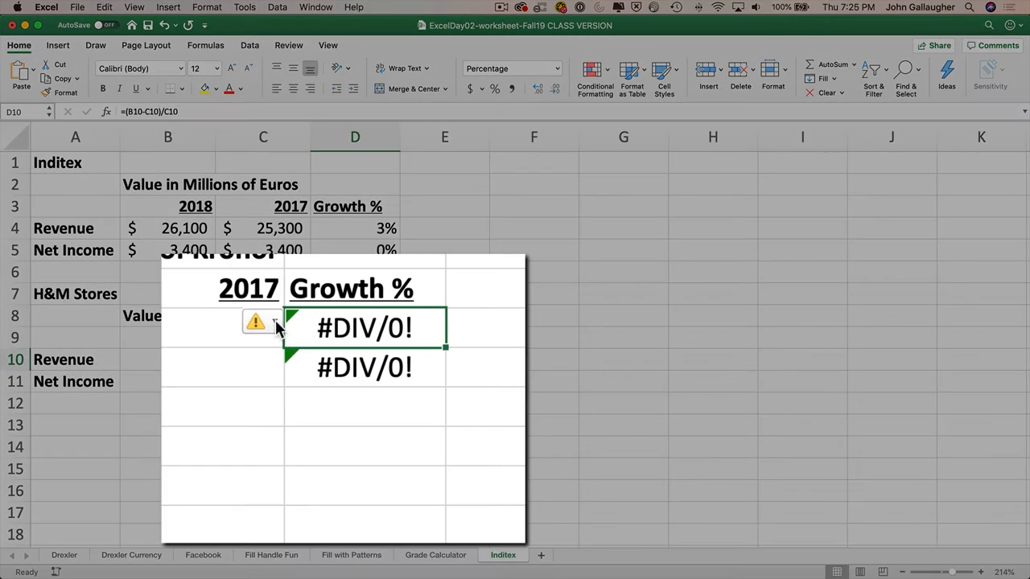
pyautogui.click(300, 359)
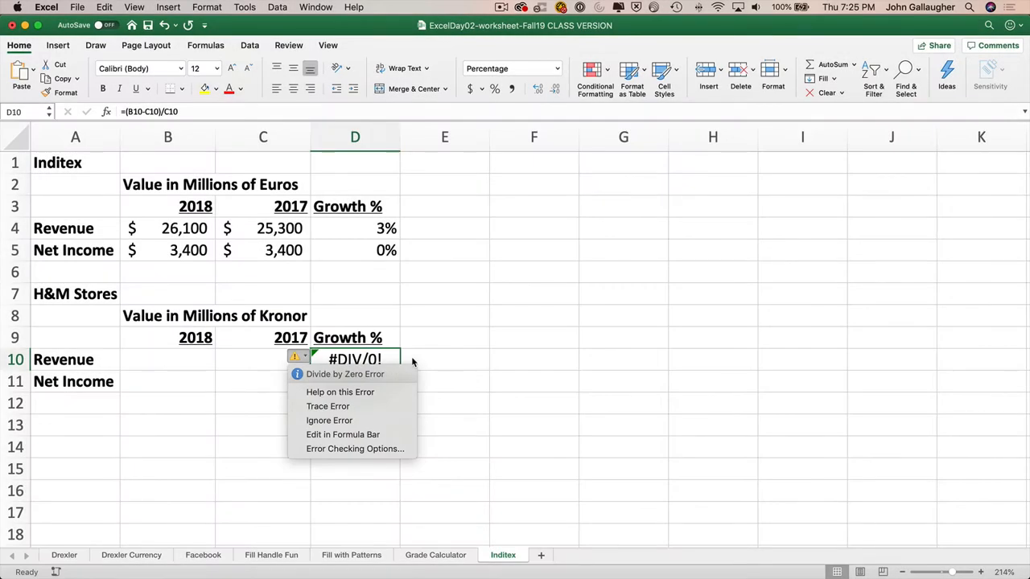
pyautogui.click(405, 376)
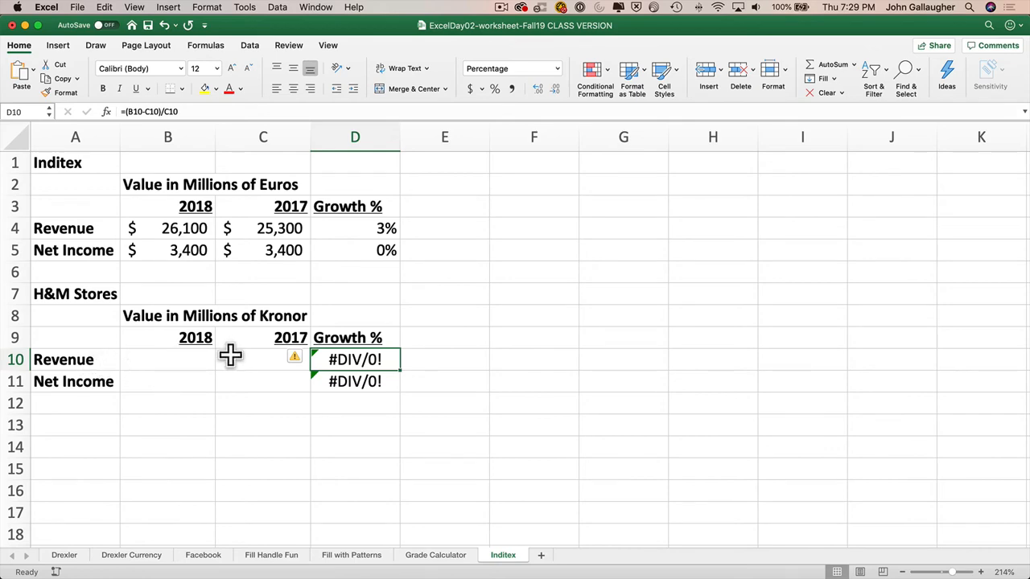
# - Copy 210,400 from the 2018 Total Revenue on Yahoo Finance in Chrome and return to cell B10 in Excel
pyautogui.press('super+Tab')
pyautogui.press('super+Tab')
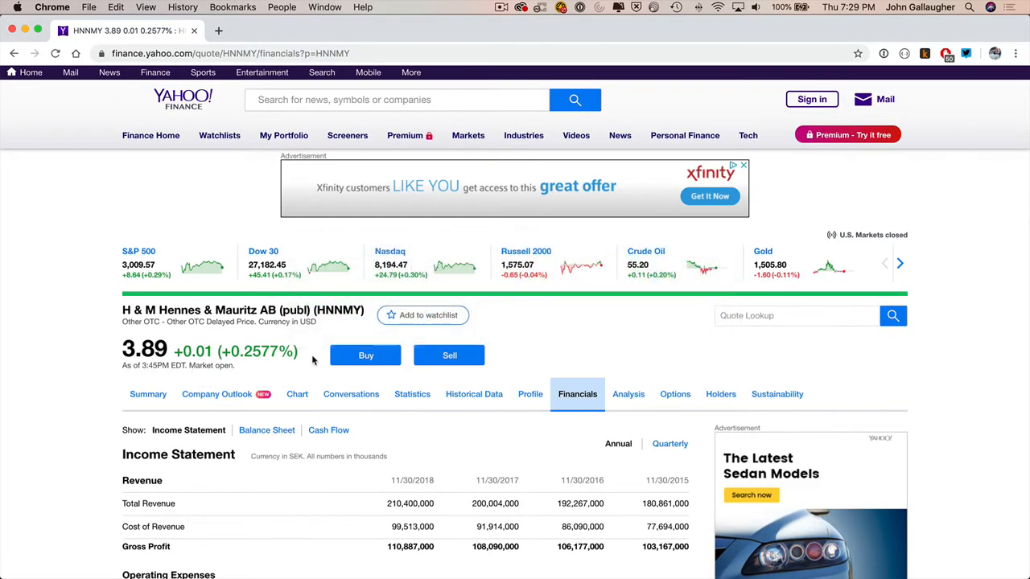
pyautogui.scroll(-3, 277, 450)
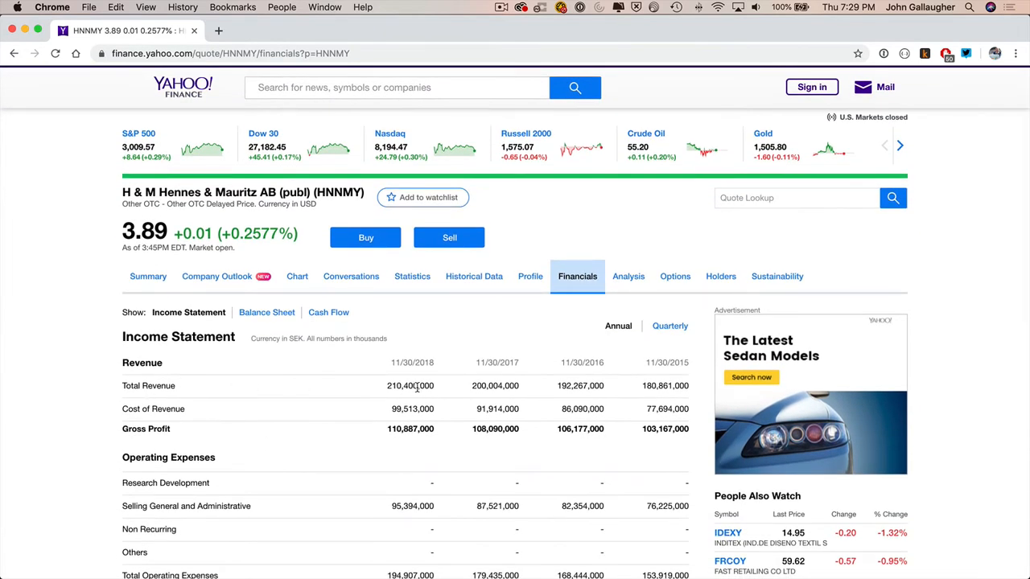
pyautogui.moveTo(417, 388); pyautogui.dragTo(395, 387)
pyautogui.press('super+Tab')
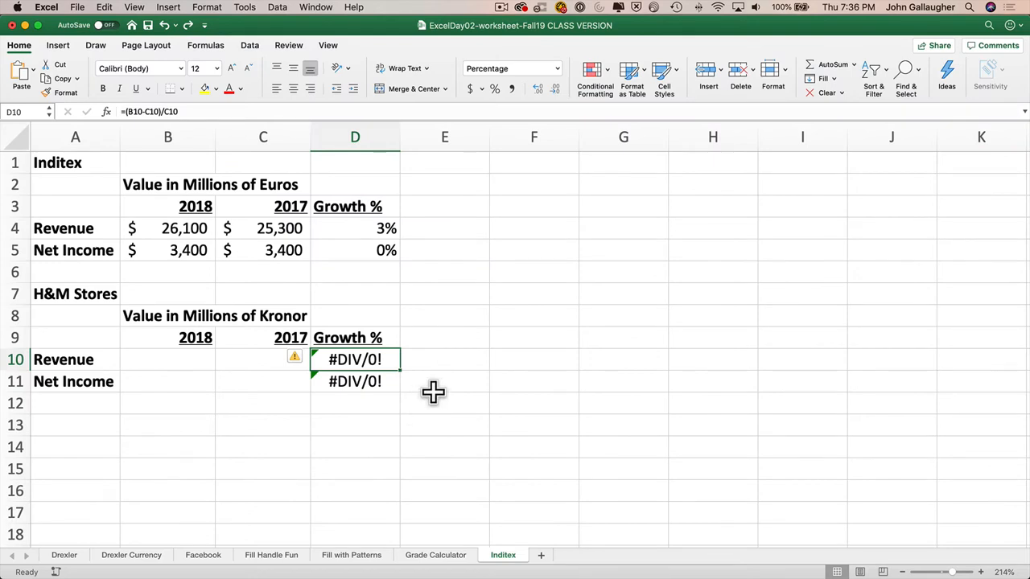
pyautogui.press('Left')
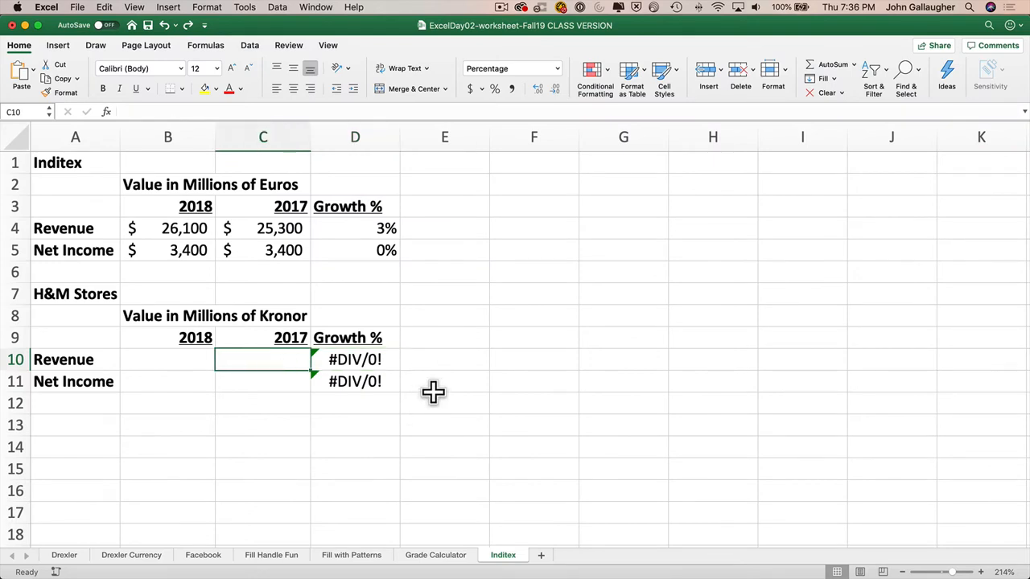
pyautogui.press('Left')
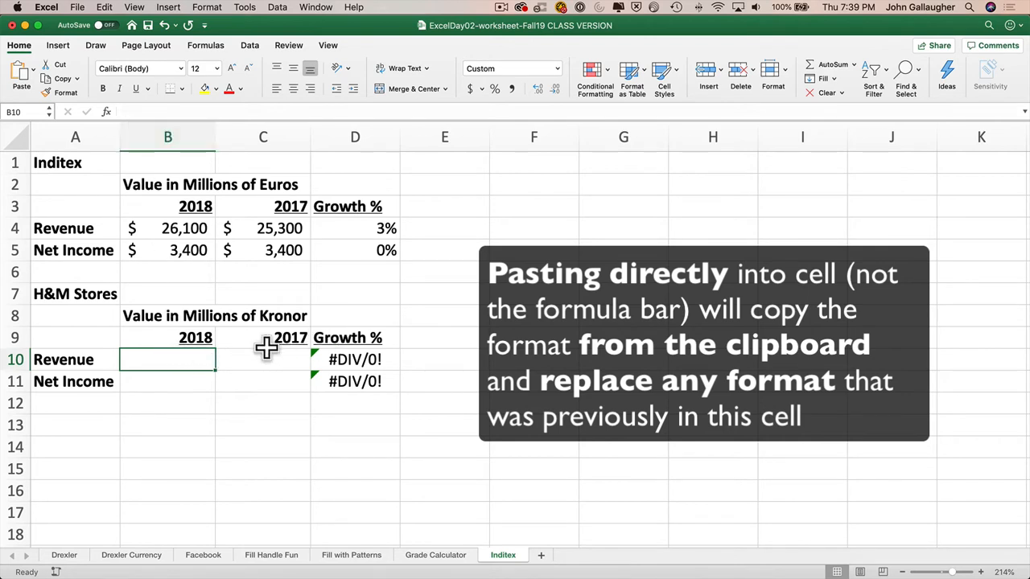
# - Try pasting the copied revenue directly into cell B10 with its source formatting, and undo the paste
pyautogui.press('super+v')
pyautogui.press('Return')
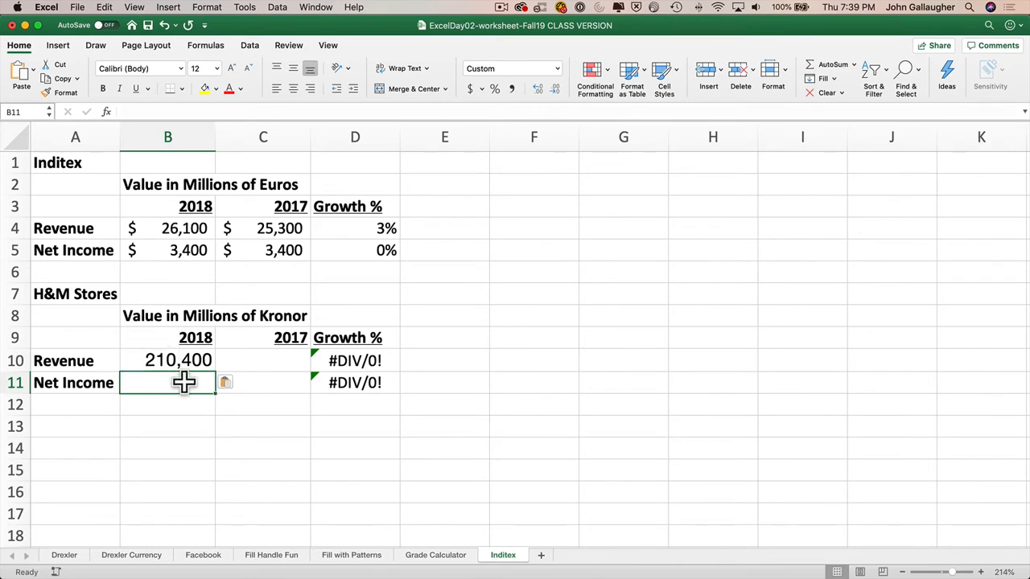
pyautogui.press('super+z')
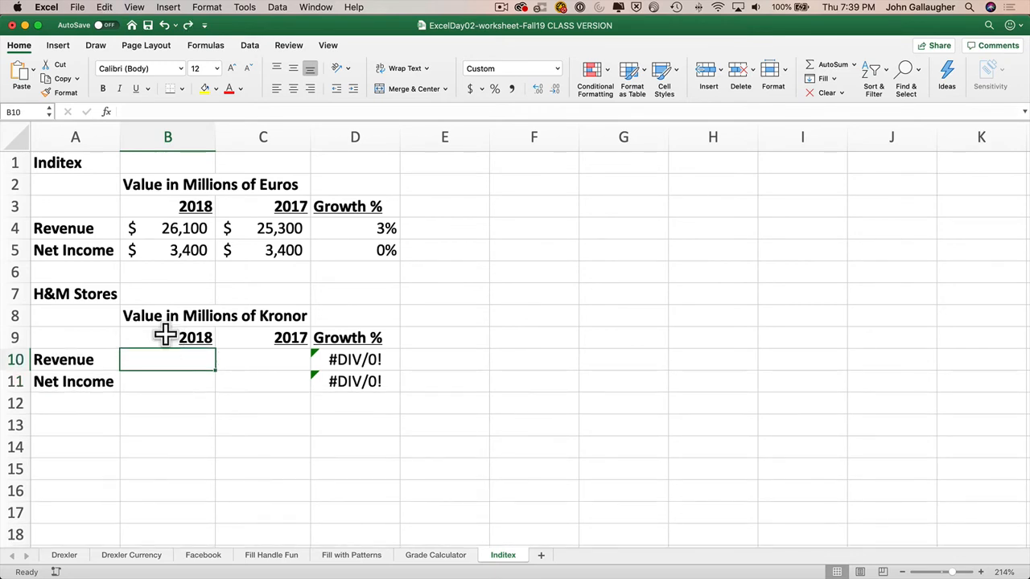
# - Enter the copied revenue 210,400 in B10 as plain content so the cell keeps its own currency format
pyautogui.click(155, 112)
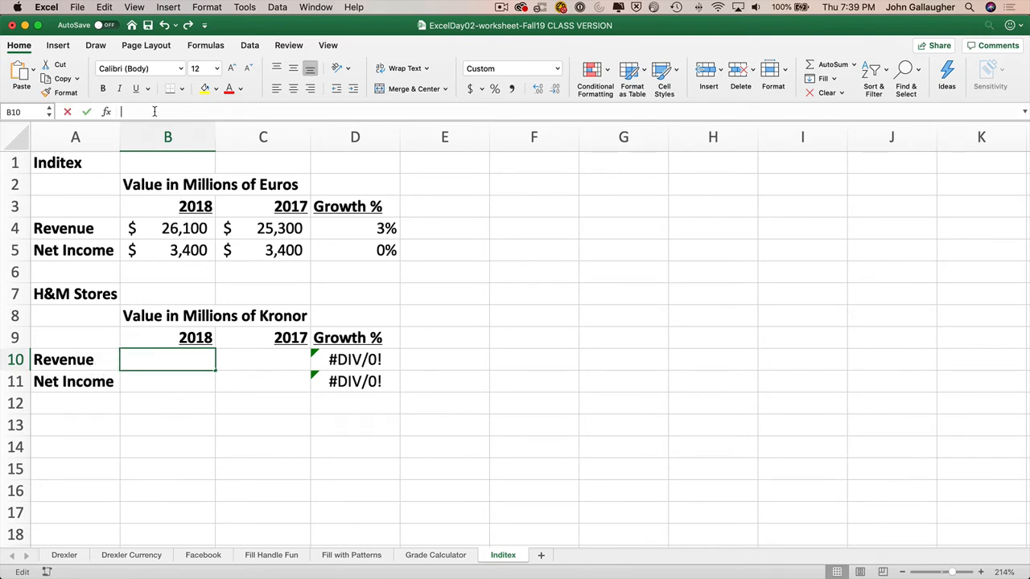
pyautogui.press('super+v')
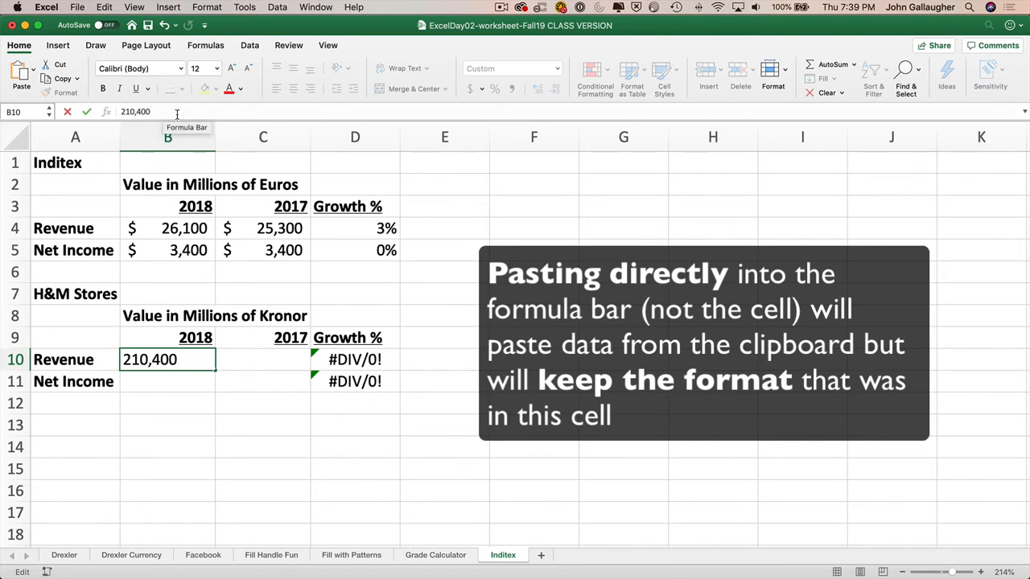
pyautogui.press('Return')
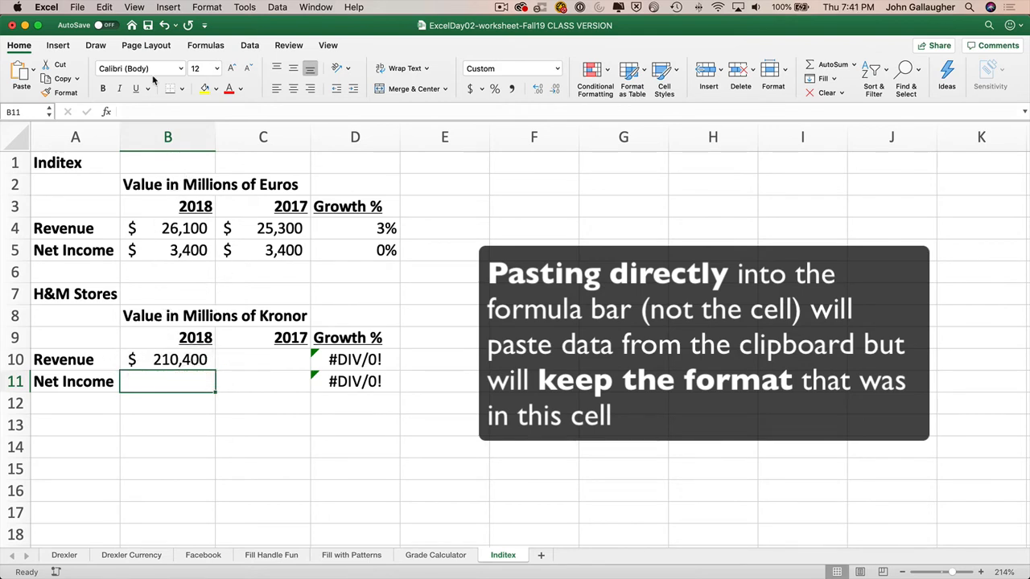
pyautogui.click(159, 111)
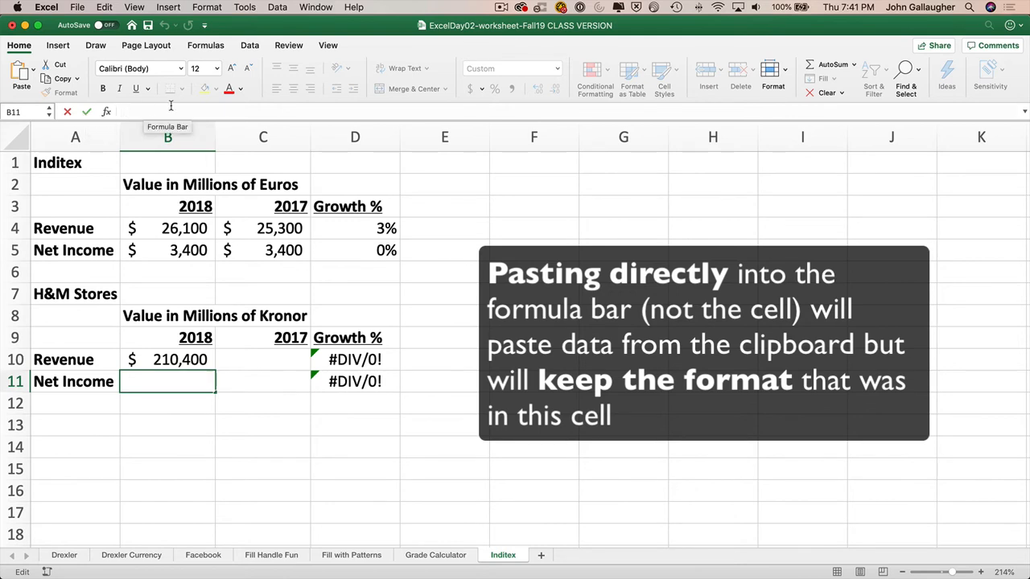
pyautogui.click(68, 112)
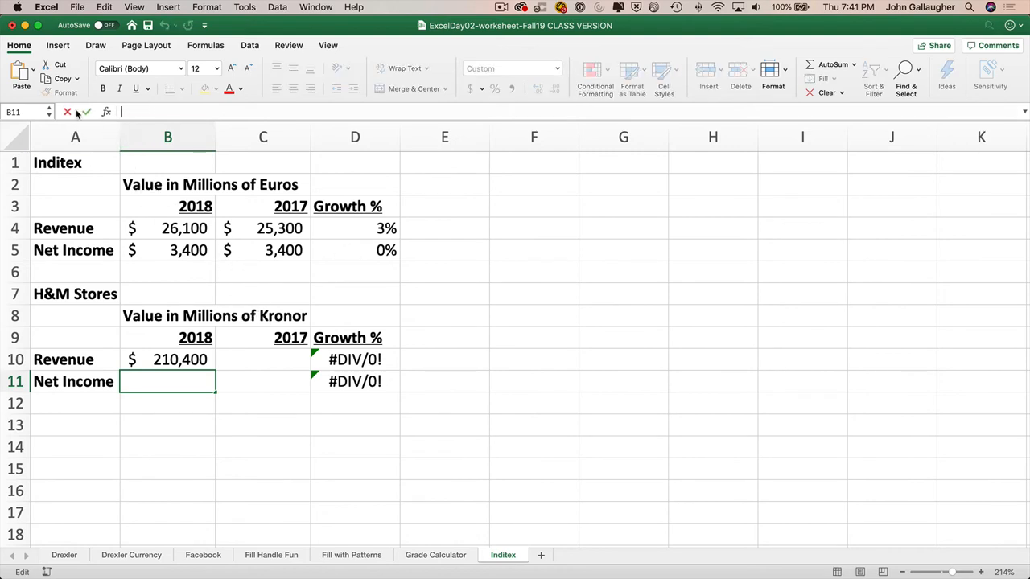
pyautogui.click(67, 113)
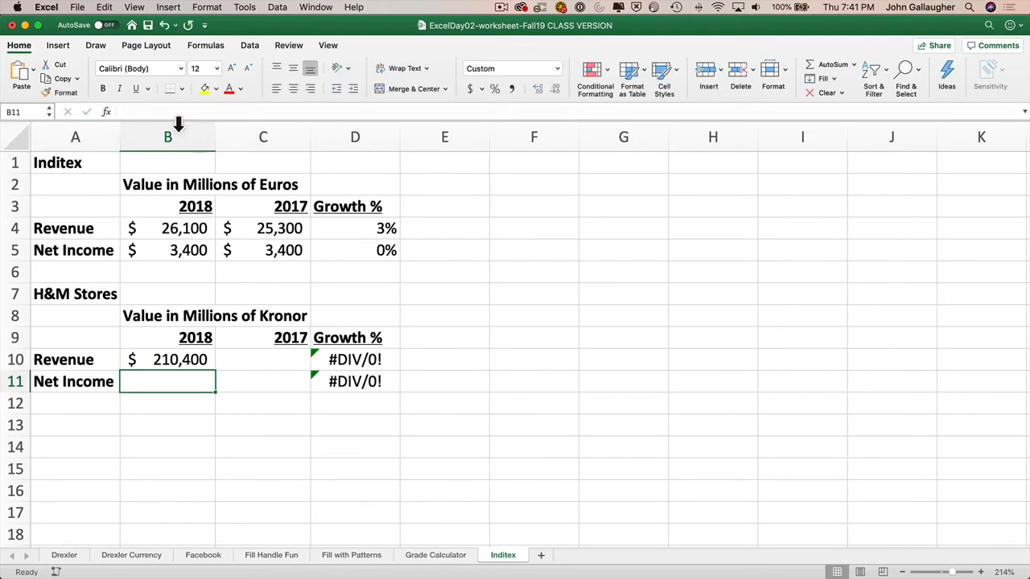
# - Copy 200,004 from the 2017 Total Revenue on Yahoo Finance in Chrome and enter it as plain content in Excel cell C10
pyautogui.click(252, 361)
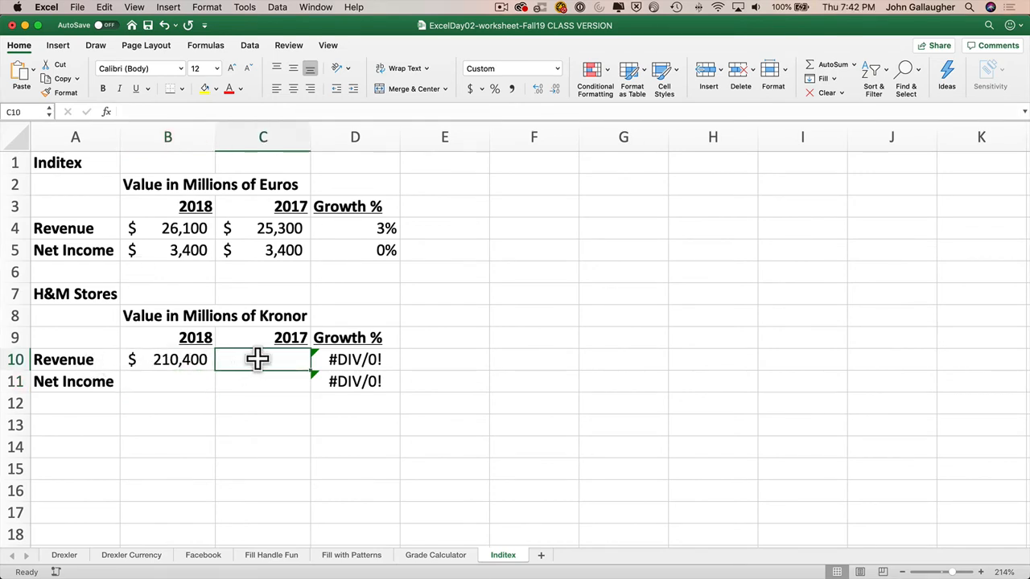
pyautogui.press('super+Tab')
pyautogui.press('super+Tab')
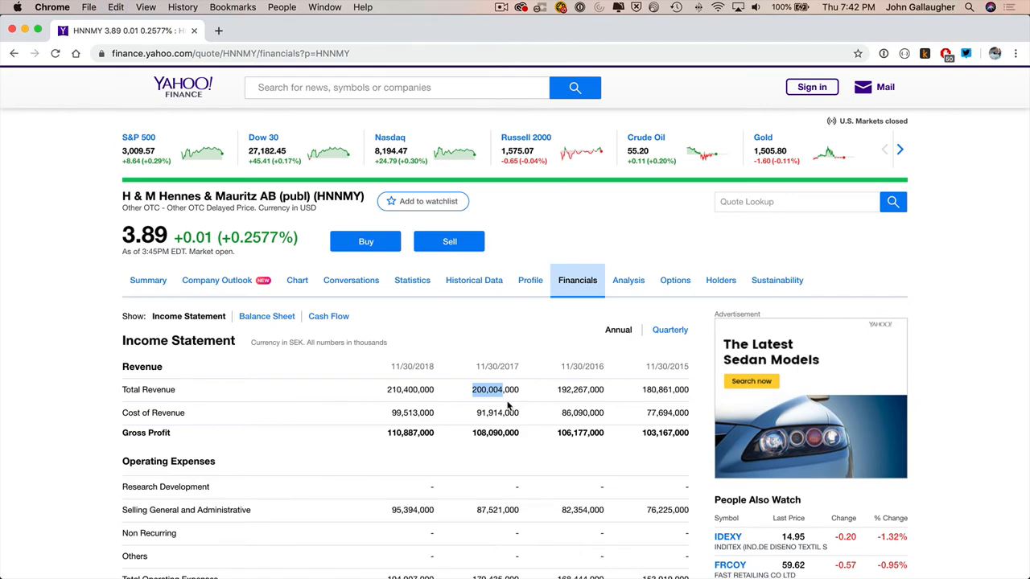
pyautogui.press('super+Tab')
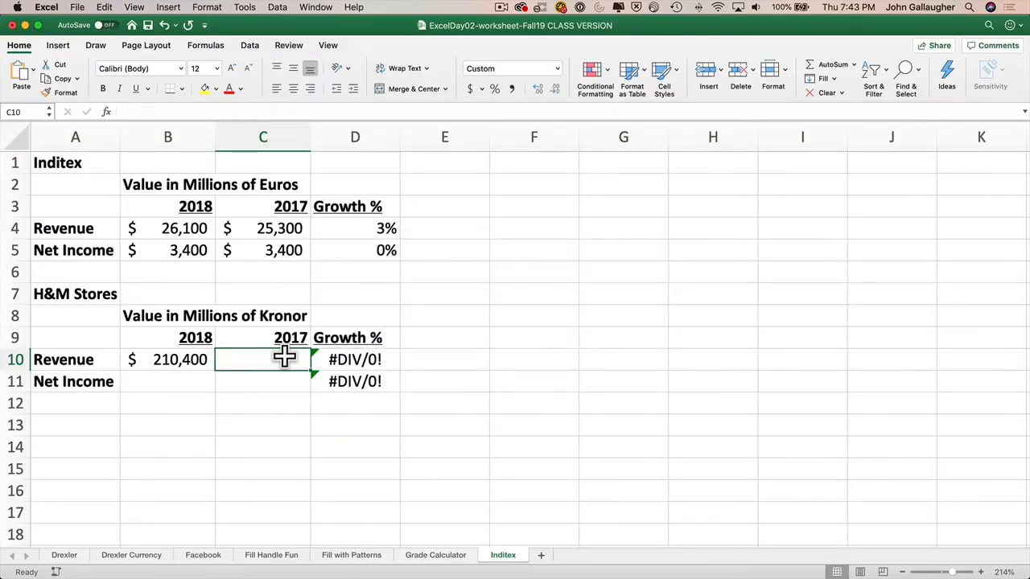
pyautogui.click(177, 114)
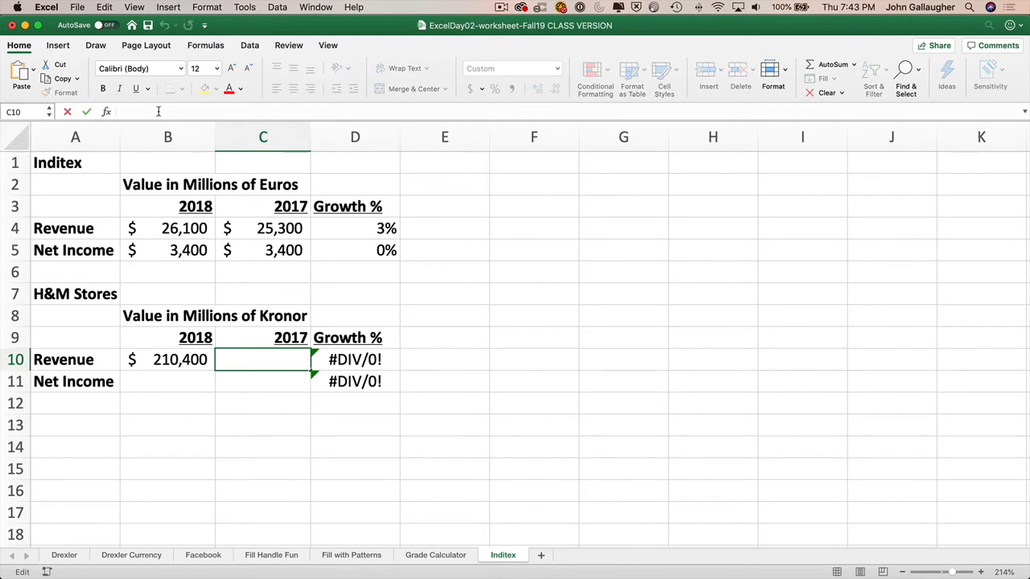
pyautogui.write('200,004')
pyautogui.press('Return')
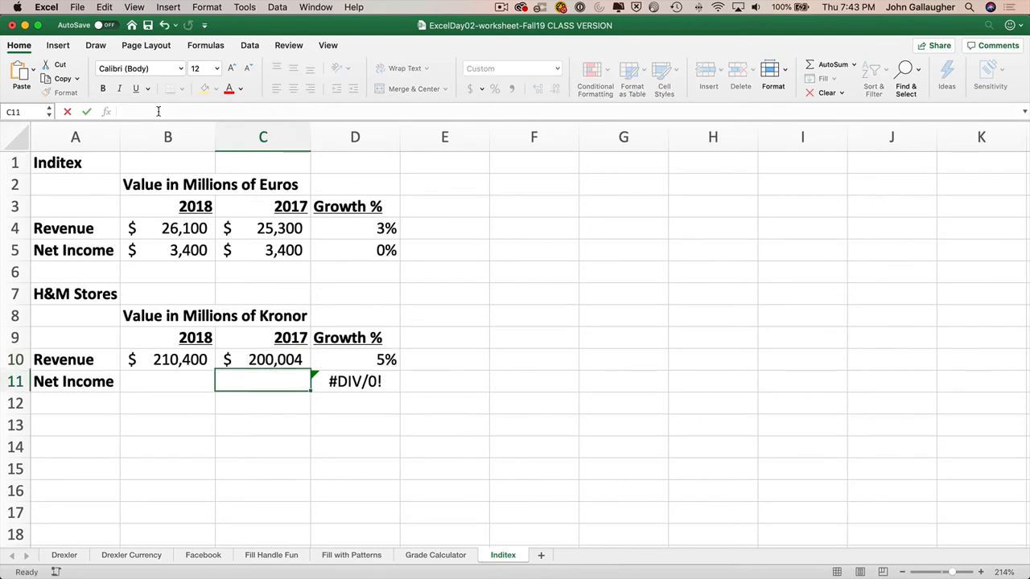
# - Copy 12,652 from the 2018 Net Income on Yahoo Finance in Chrome and enter it as plain content in Excel cell B11
pyautogui.press('Left')
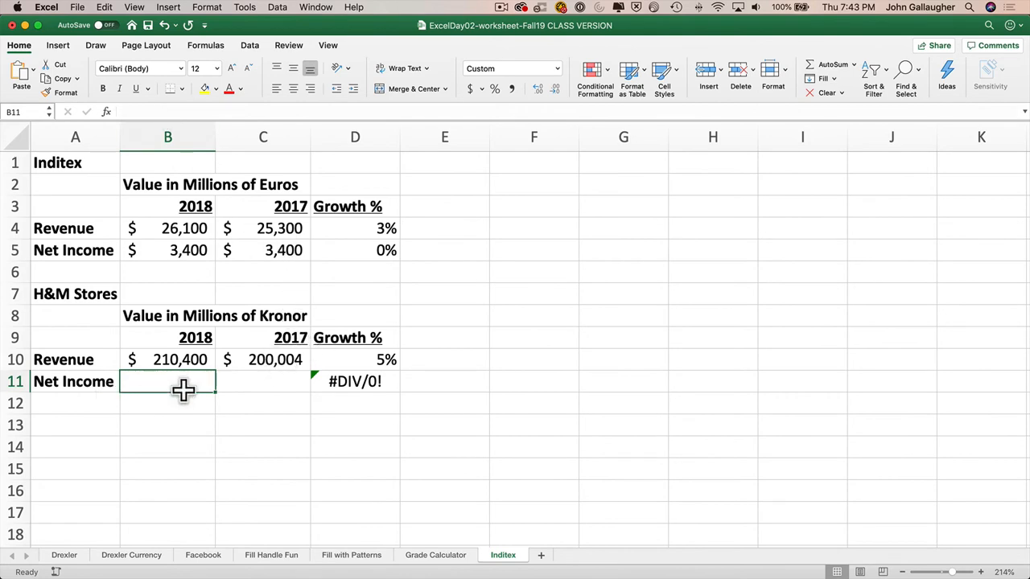
pyautogui.press('super+Tab')
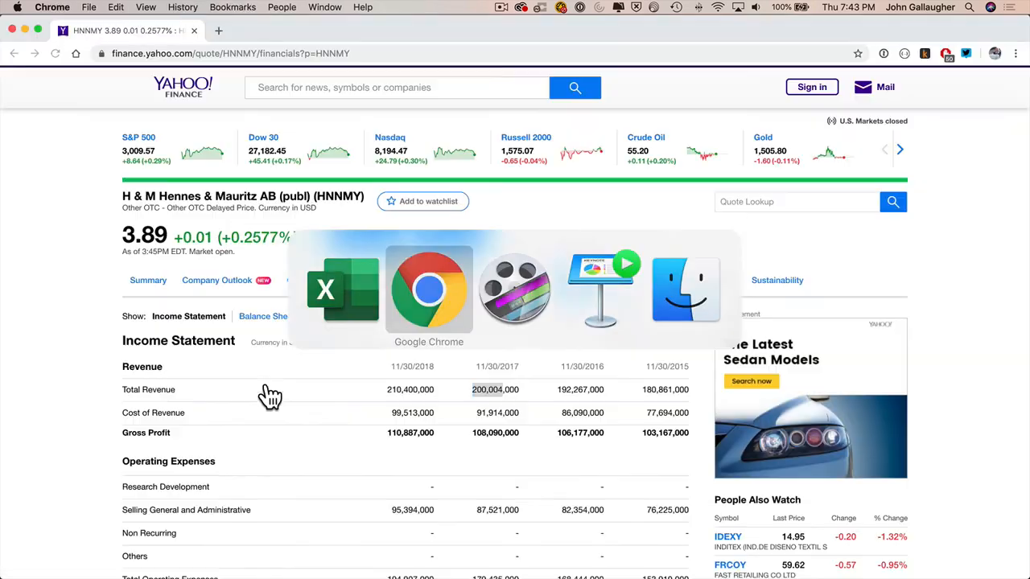
pyautogui.scroll(-5, 285, 465)
pyautogui.scroll(-5, 285, 465)
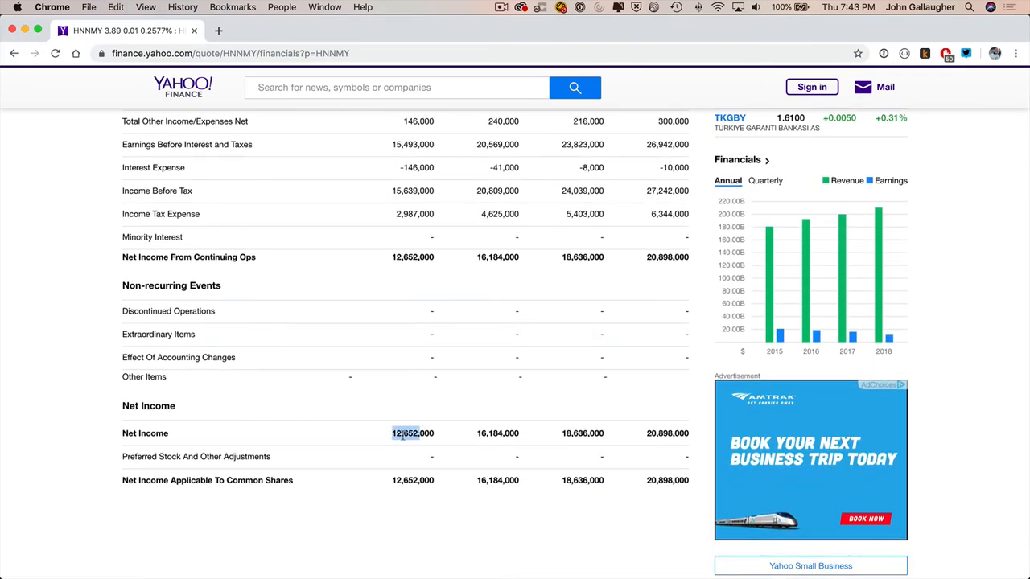
pyautogui.moveTo(402, 436); pyautogui.dragTo(430, 452)
pyautogui.press('super+Tab')
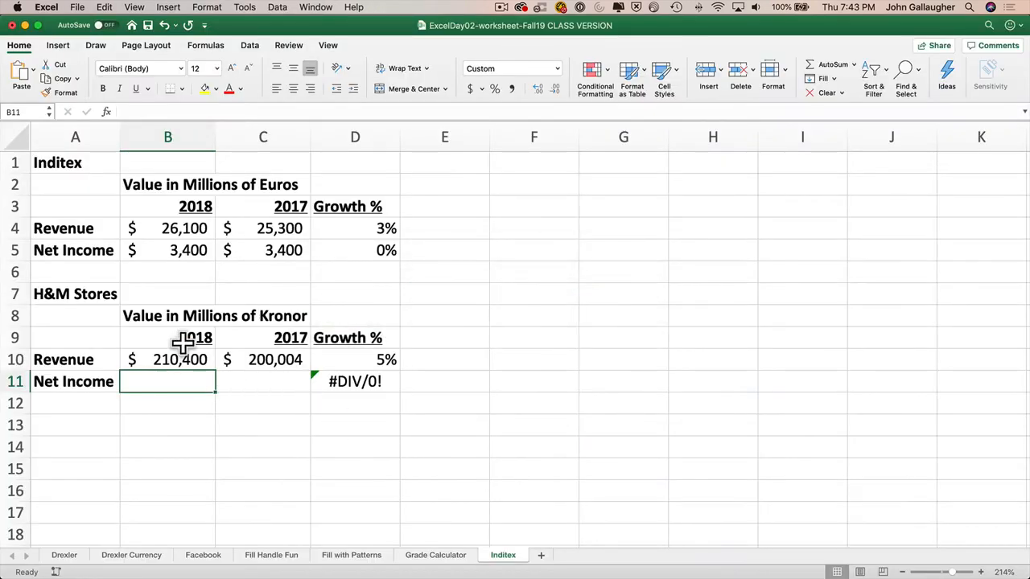
pyautogui.write('12,652,')
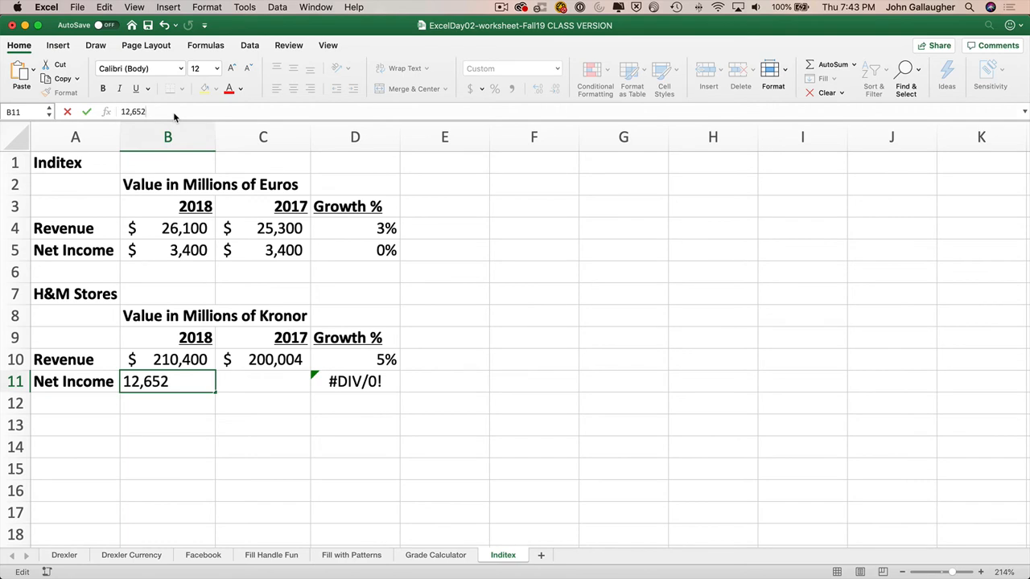
pyautogui.press('Tab')
# - Copy 16,184 from the 2017 Net Income on Yahoo Finance in Chrome and enter it as plain content in Excel cell C11
pyautogui.press('super+Tab')
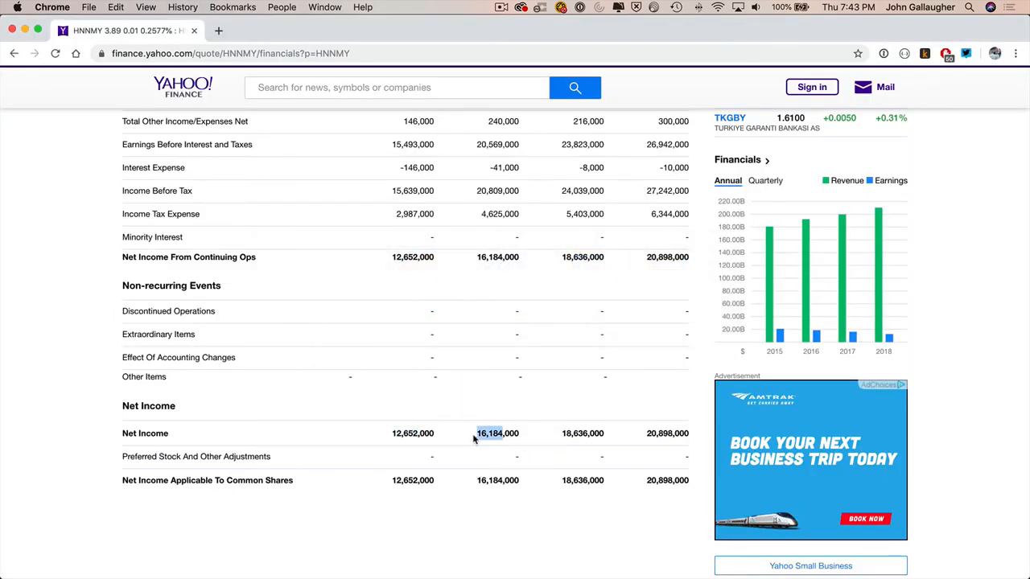
pyautogui.press('super+Tab')
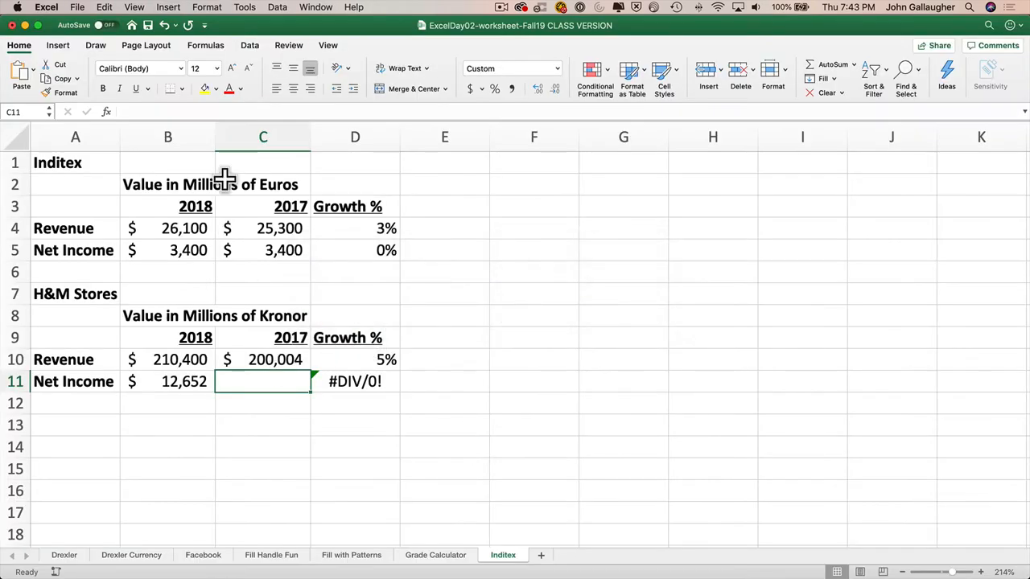
pyautogui.write('16,184')
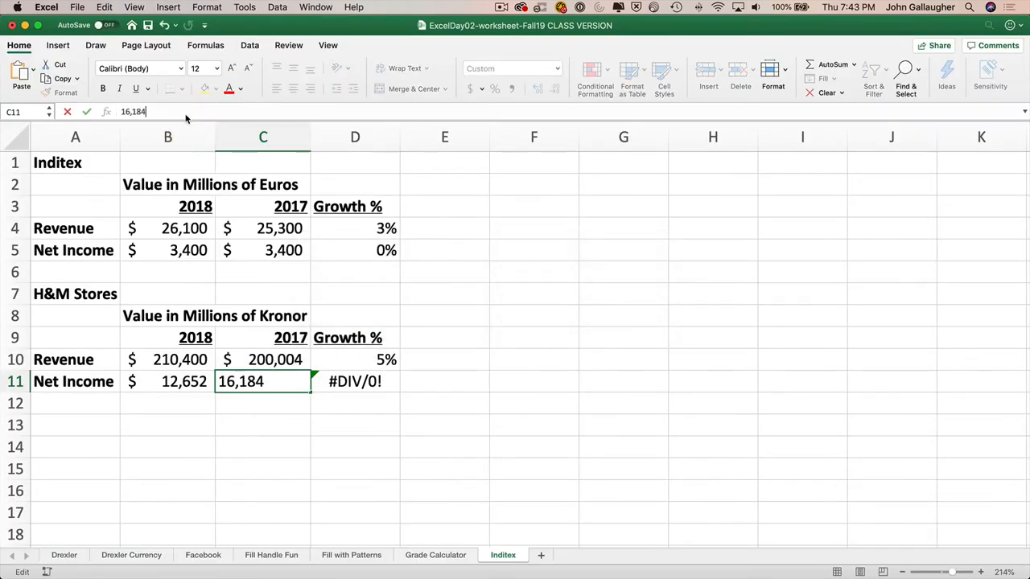
pyautogui.press('Return')
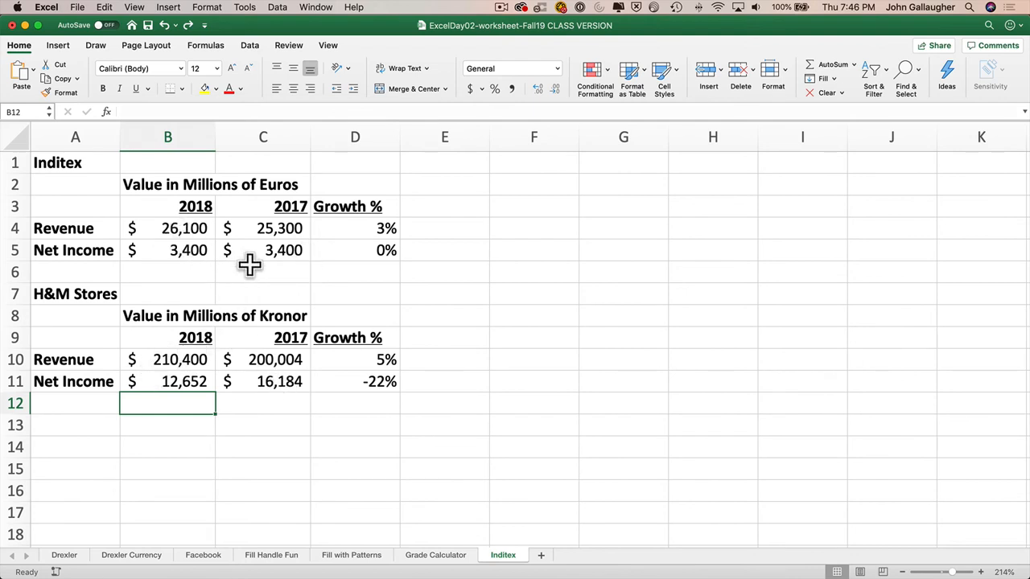
# - Format the Inditex figures in B4:C5 with the Euro (€ 123) accounting format and no decimal places
pyautogui.moveTo(145, 228); pyautogui.dragTo(260, 258)
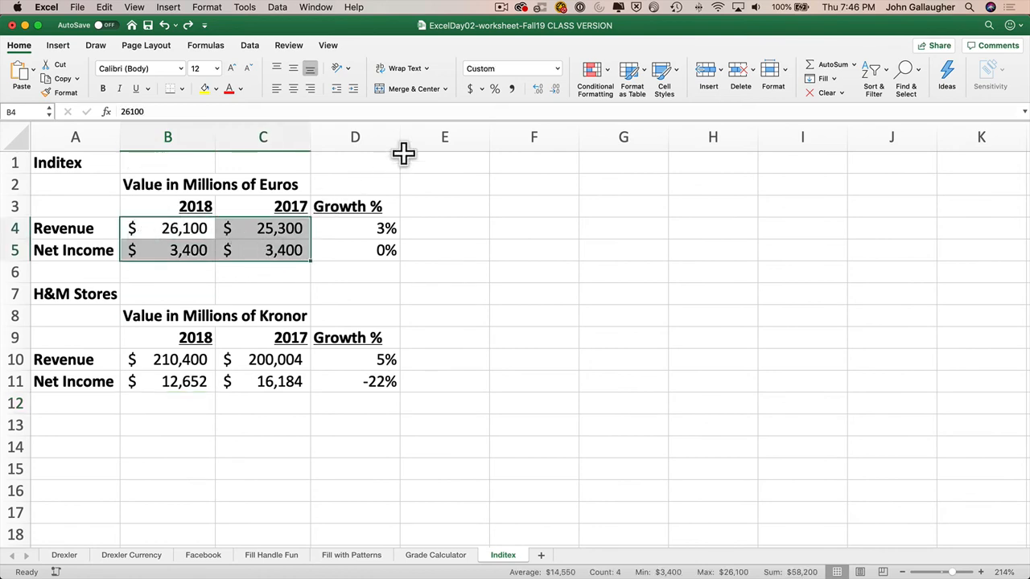
pyautogui.click(483, 90)
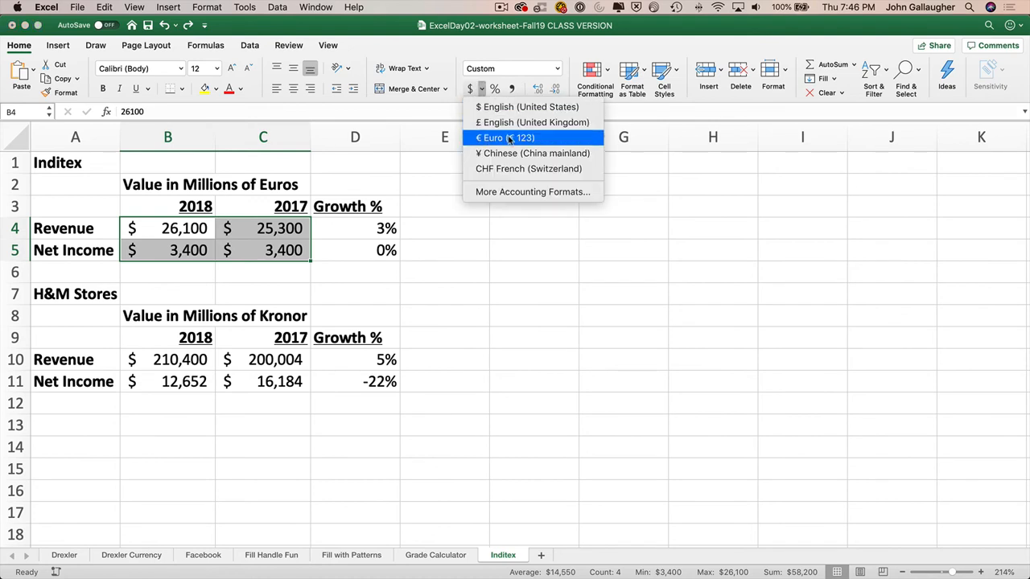
pyautogui.click(549, 140)
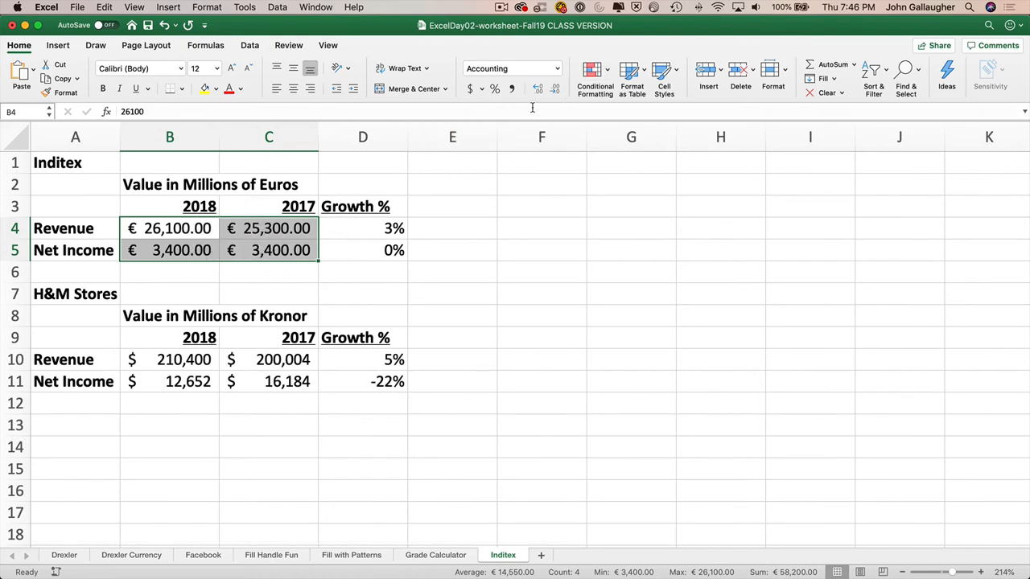
pyautogui.click(558, 89)
pyautogui.click(559, 90)
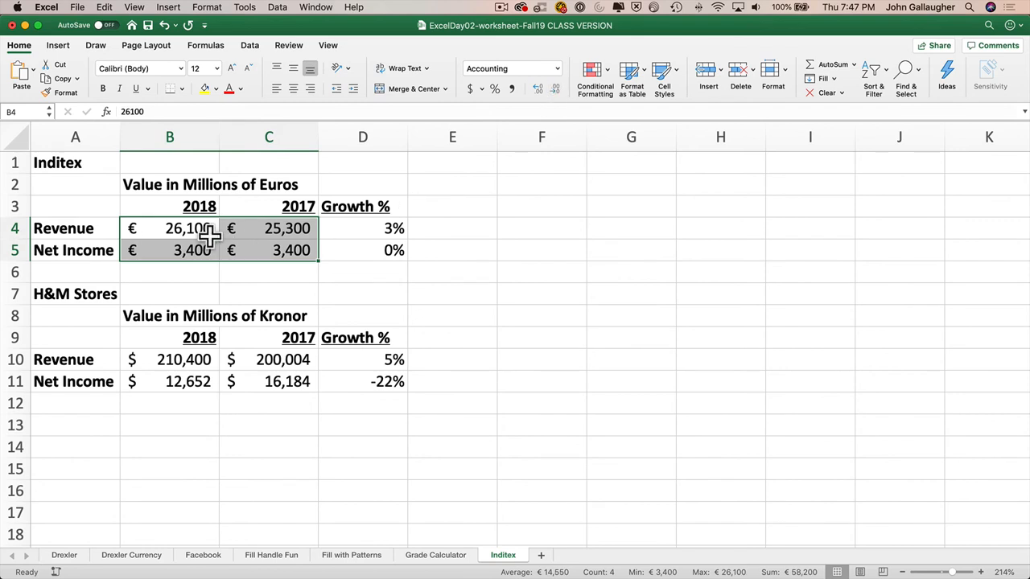
# - Format the H&M figures in B10:C11 as Accounting with the kr Swedish (Sweden) symbol and no decimal places
pyautogui.click(150, 363)
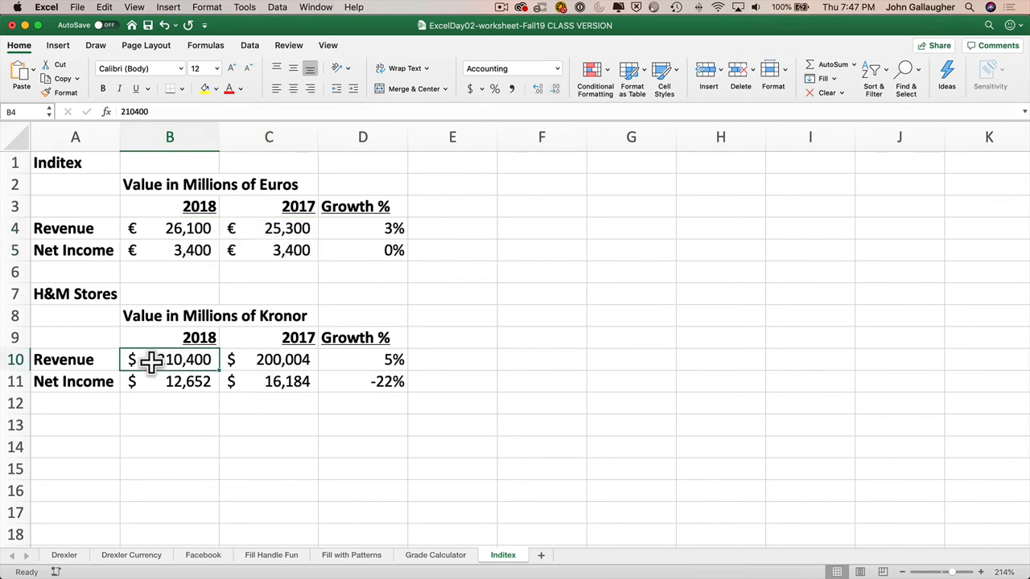
pyautogui.moveTo(149, 363); pyautogui.dragTo(271, 381)
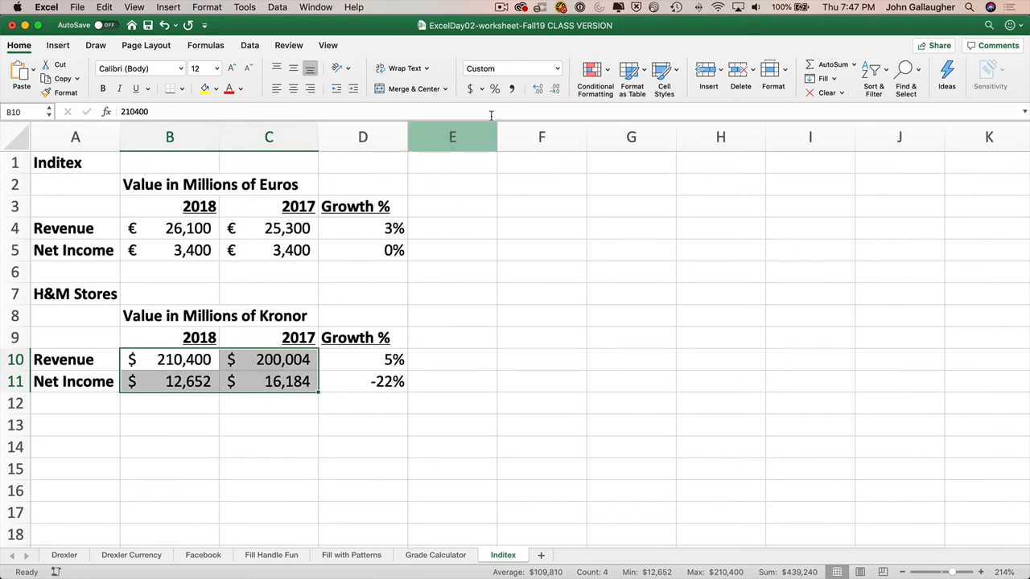
pyautogui.click(483, 89)
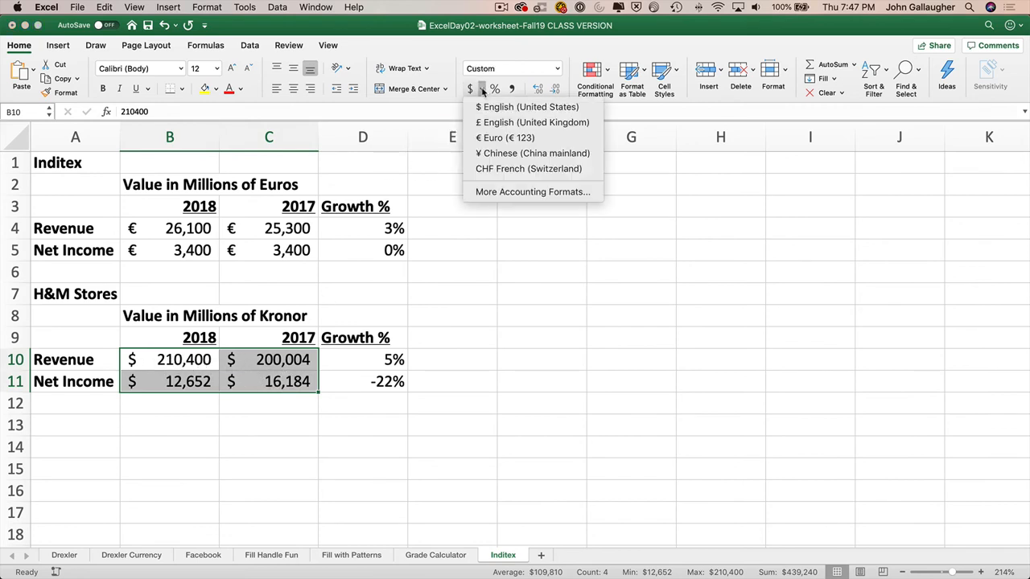
pyautogui.click(528, 194)
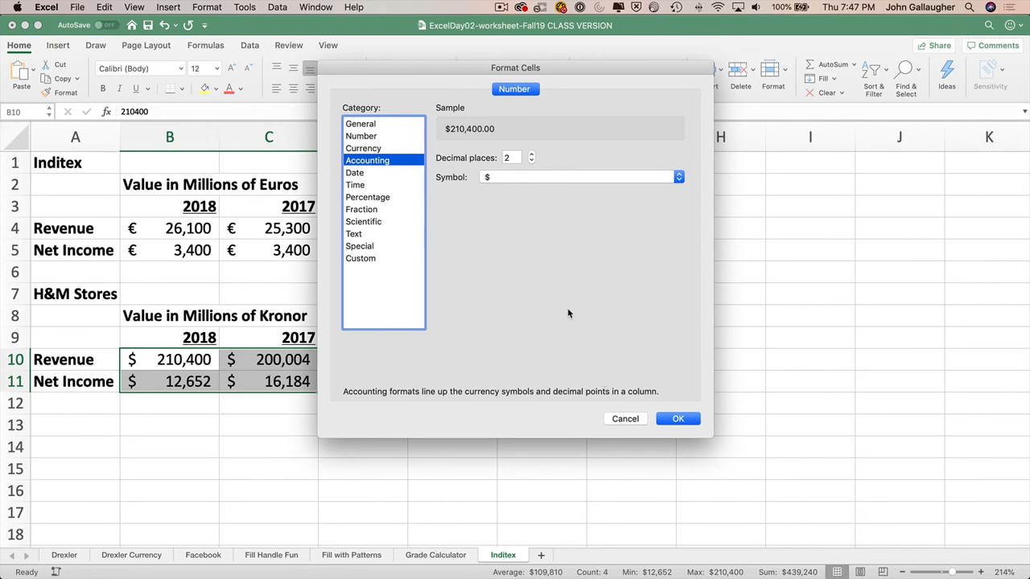
pyautogui.click(525, 177)
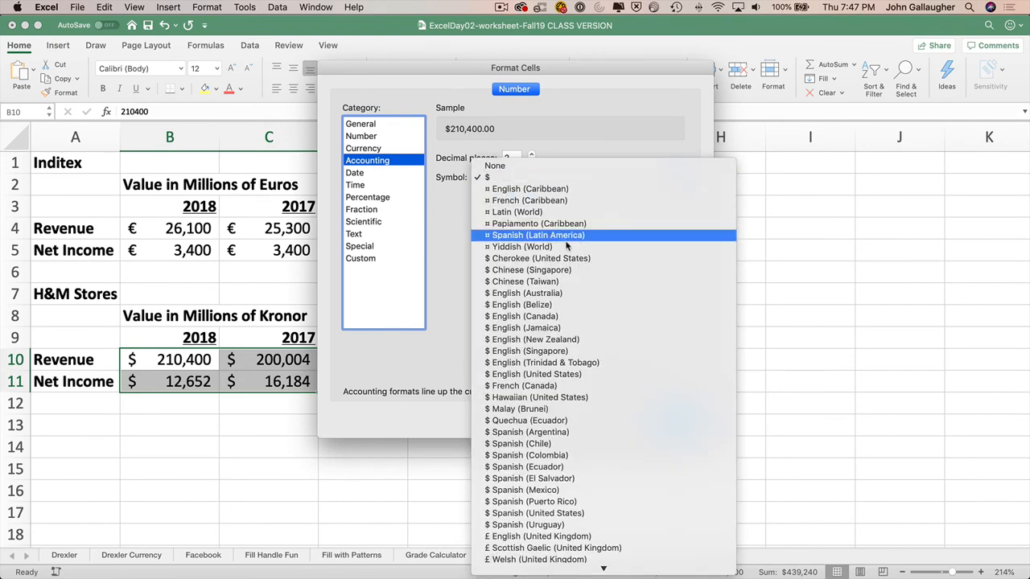
pyautogui.scroll(-5, 576, 341)
pyautogui.scroll(-6, 576, 341)
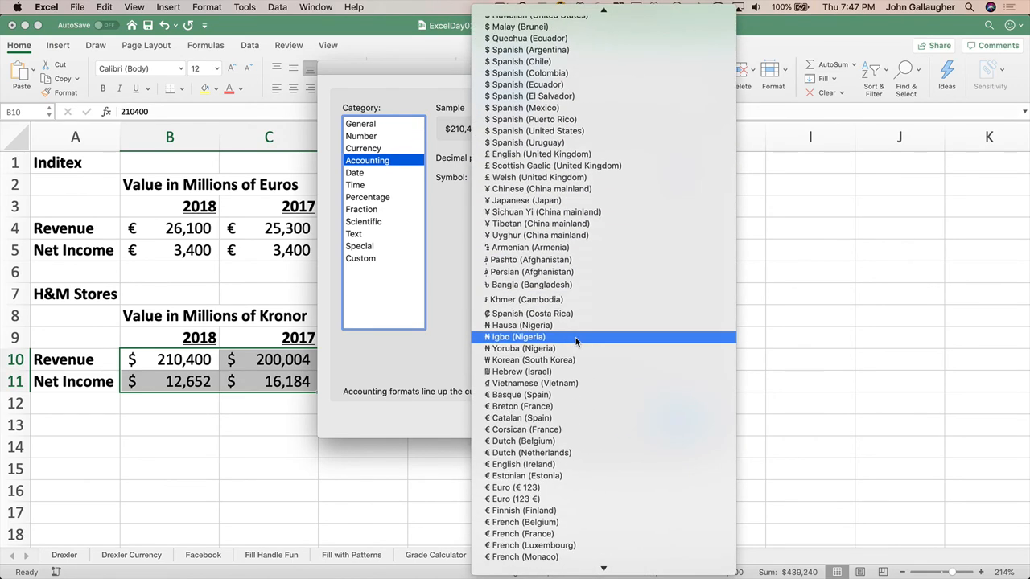
pyautogui.scroll(-20, 584, 373)
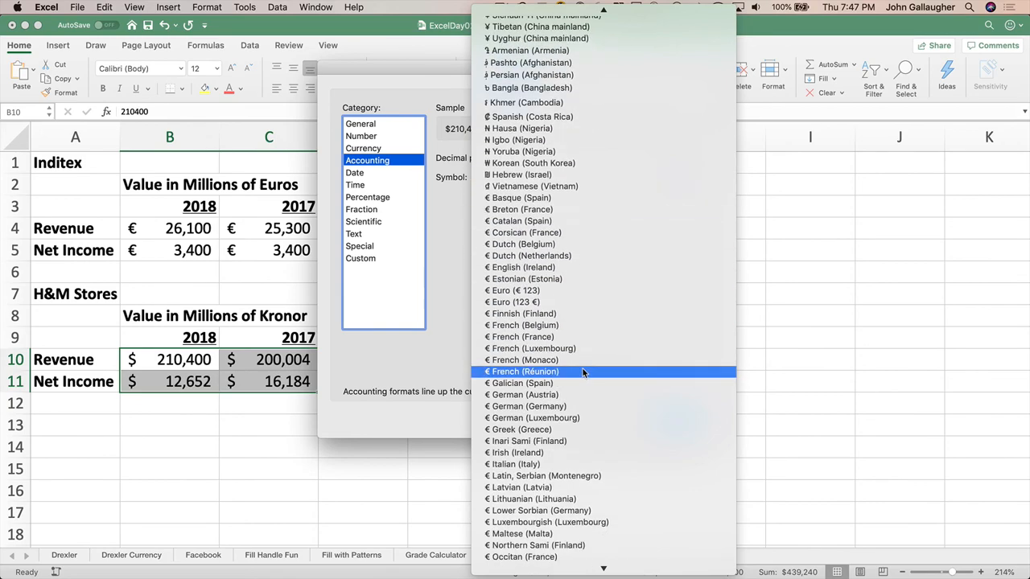
pyautogui.scroll(-20, 583, 373)
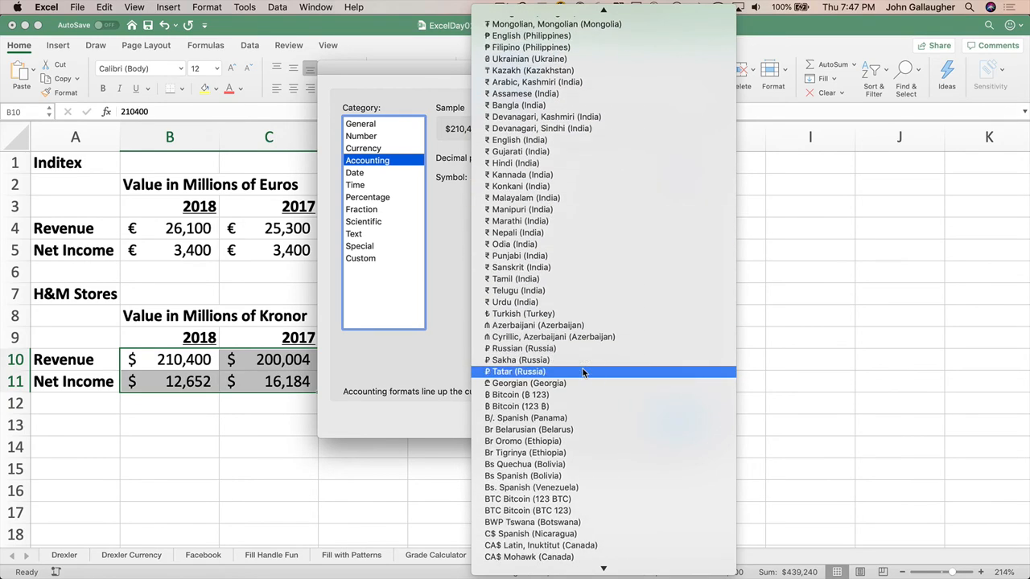
pyautogui.scroll(-1, 583, 373)
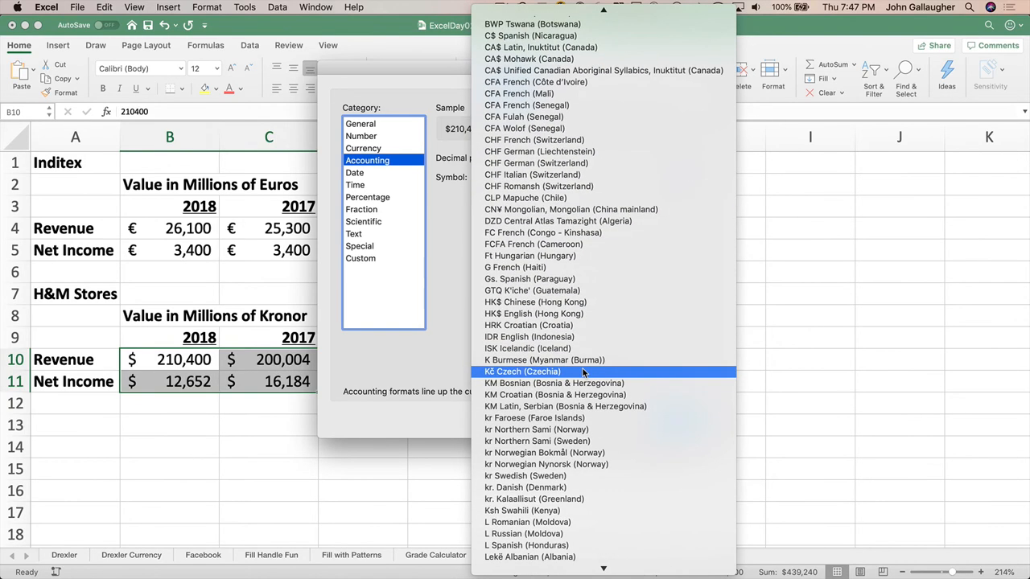
pyautogui.click(498, 476)
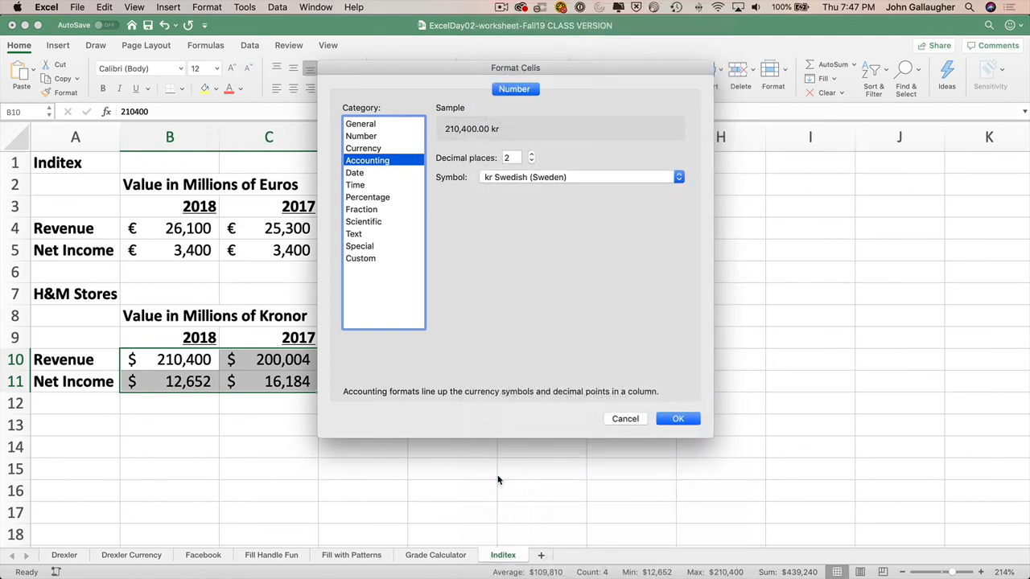
pyautogui.click(693, 422)
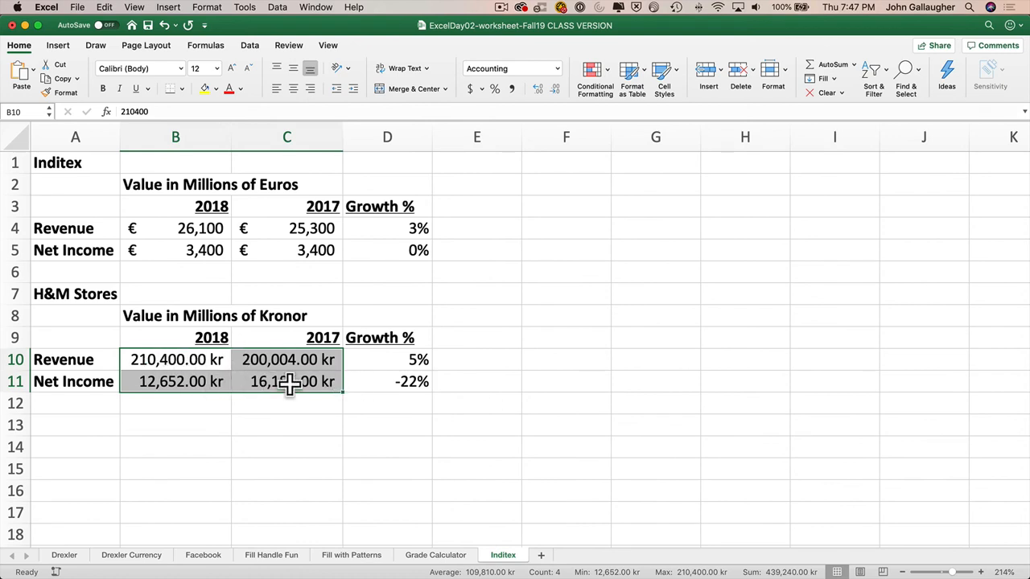
pyautogui.click(554, 92)
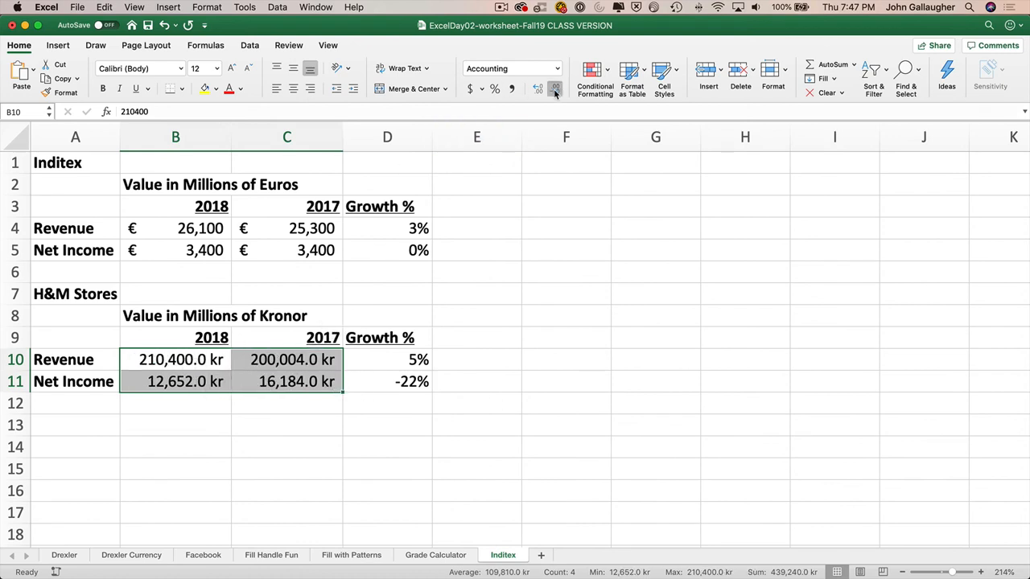
pyautogui.click(555, 92)
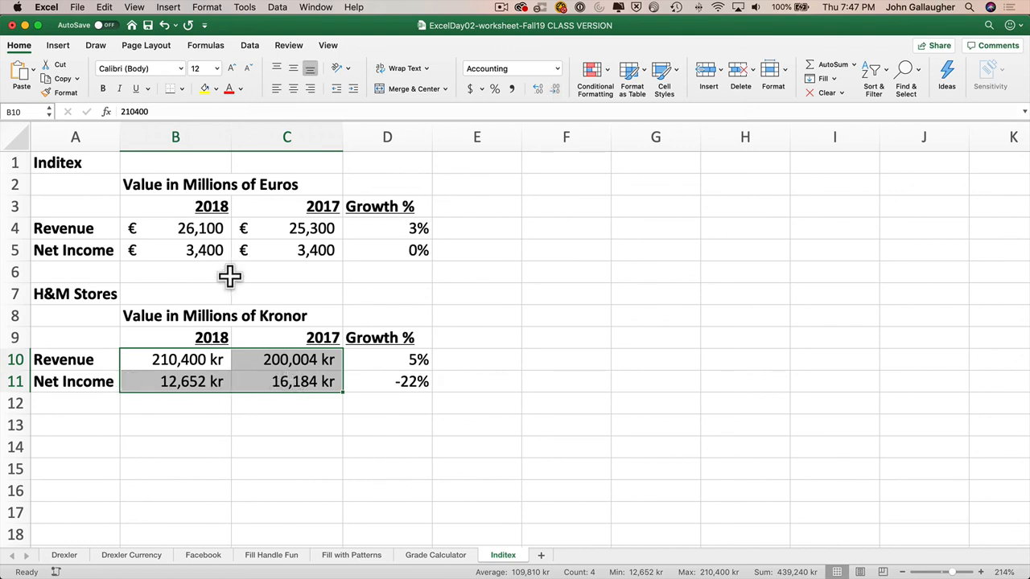